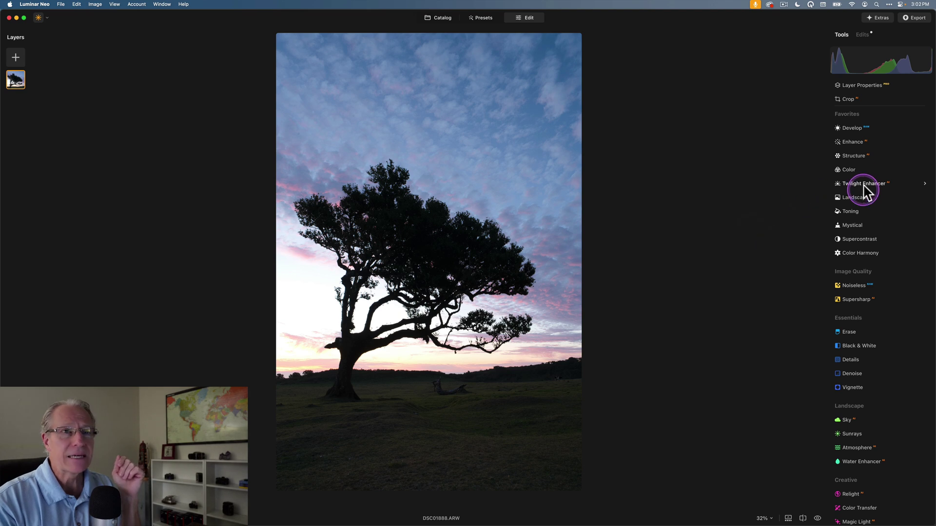
In Develop Light, pull Highlights to -100, lift Shadows to 30, and raise Smart Contrast to 55
click(847, 131)
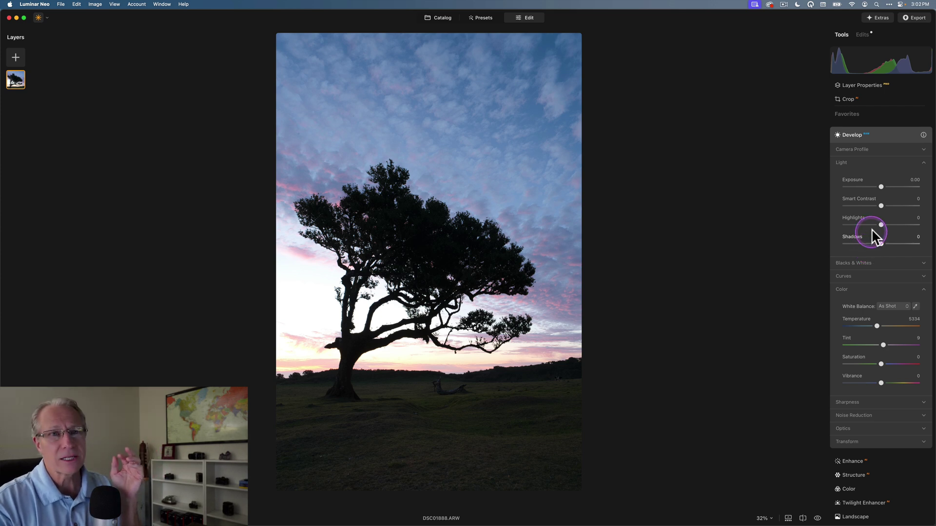
drag(880, 225, 764, 228)
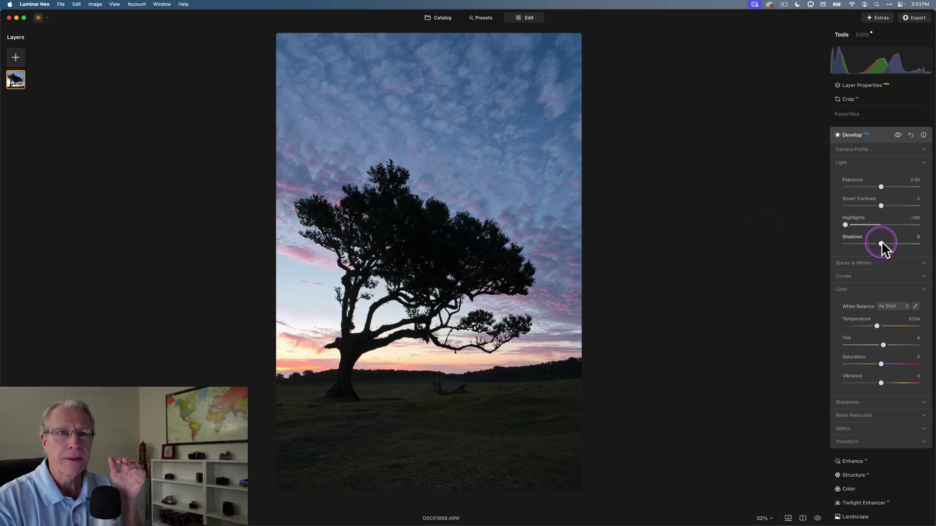
drag(881, 244, 892, 243)
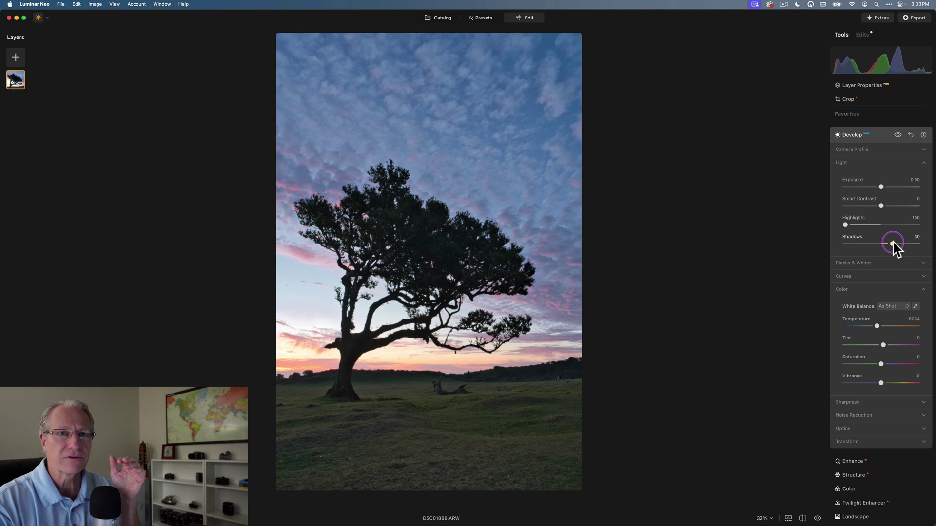
click(886, 210)
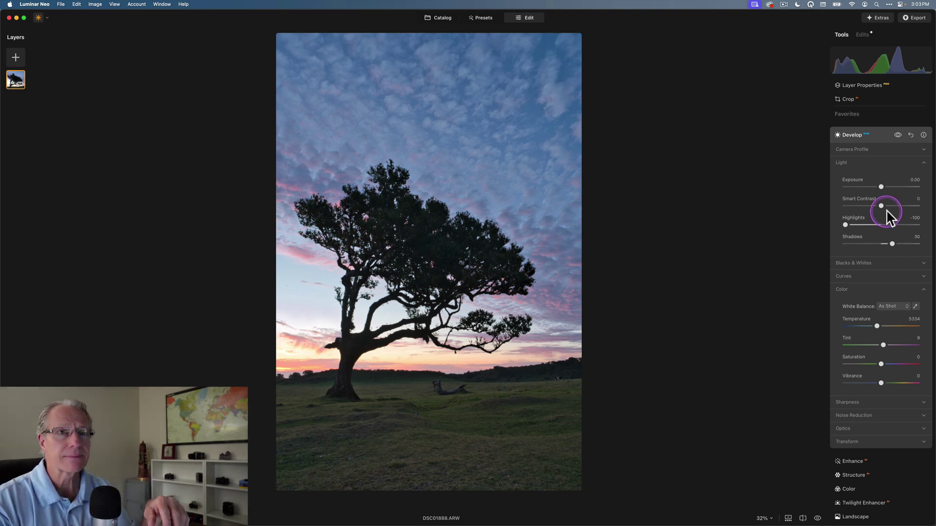
drag(886, 209, 901, 205)
click(897, 135)
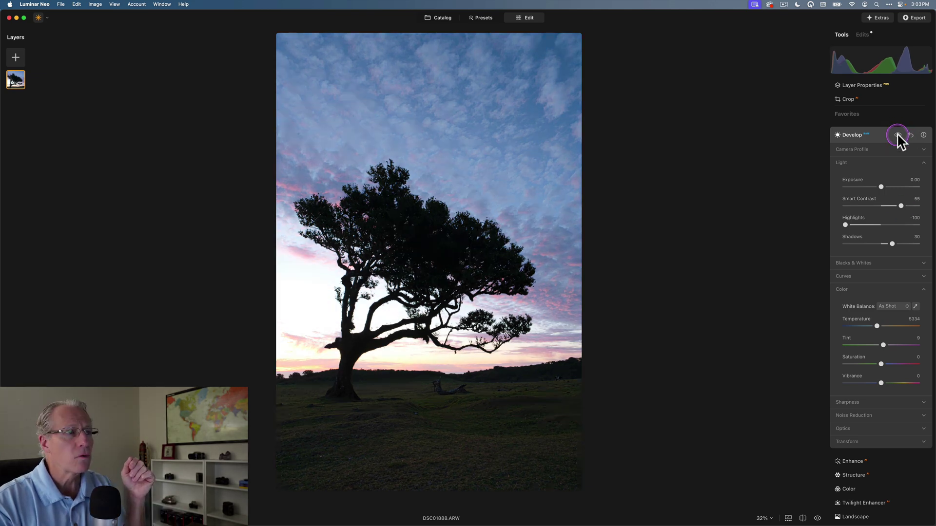
Compare the Develop edits before and after, leaving Saturation at 0
click(897, 135)
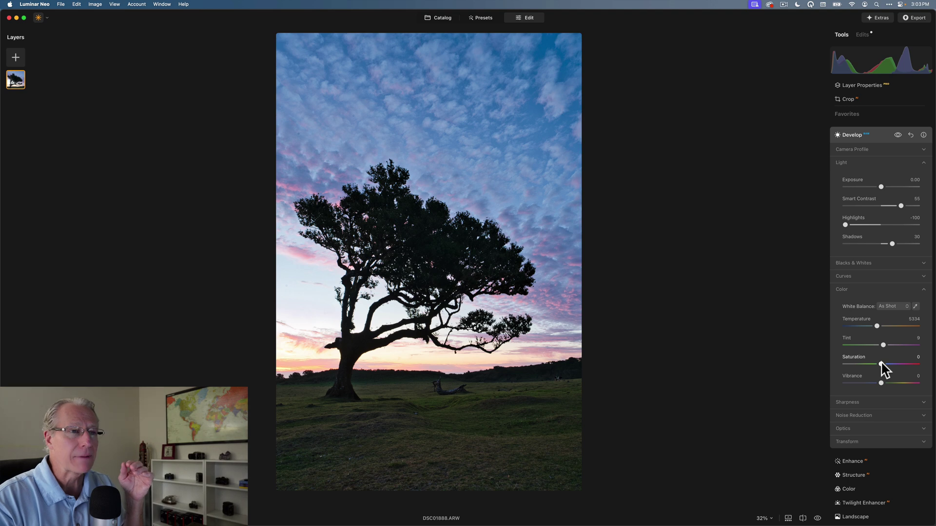
mouse_move(881, 361)
mouse_down()
mouse_move(907, 366)
mouse_move(883, 363)
mouse_up()
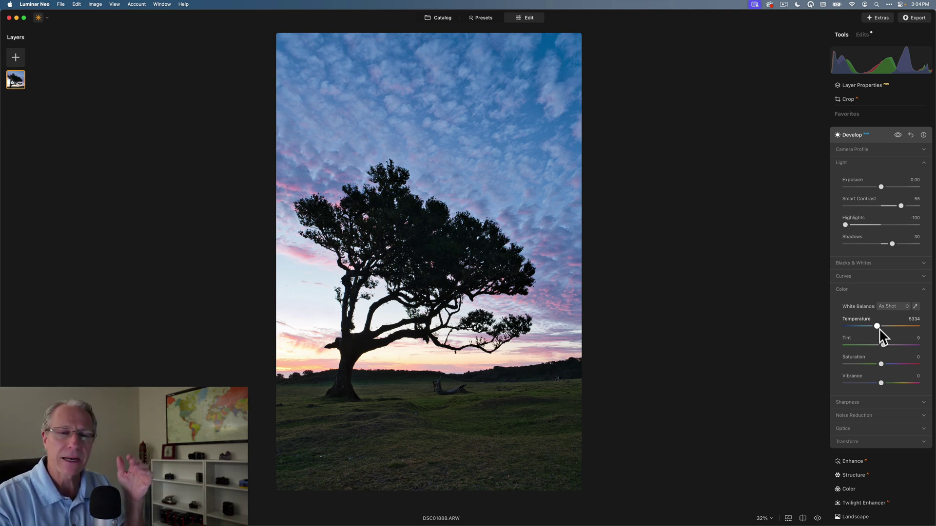
click(897, 135)
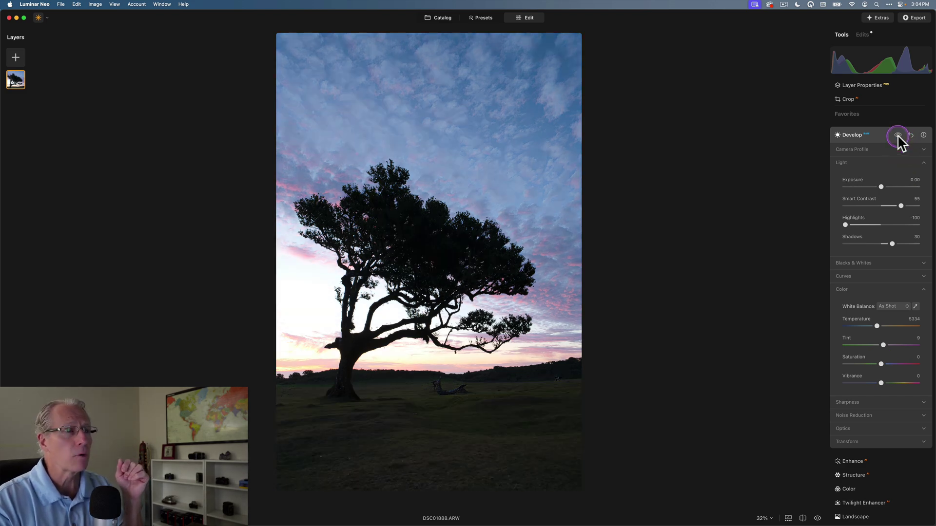
click(897, 135)
Open Supercontrast and set Highlights Contrast to 42 and Highlights Balance to 44
click(882, 134)
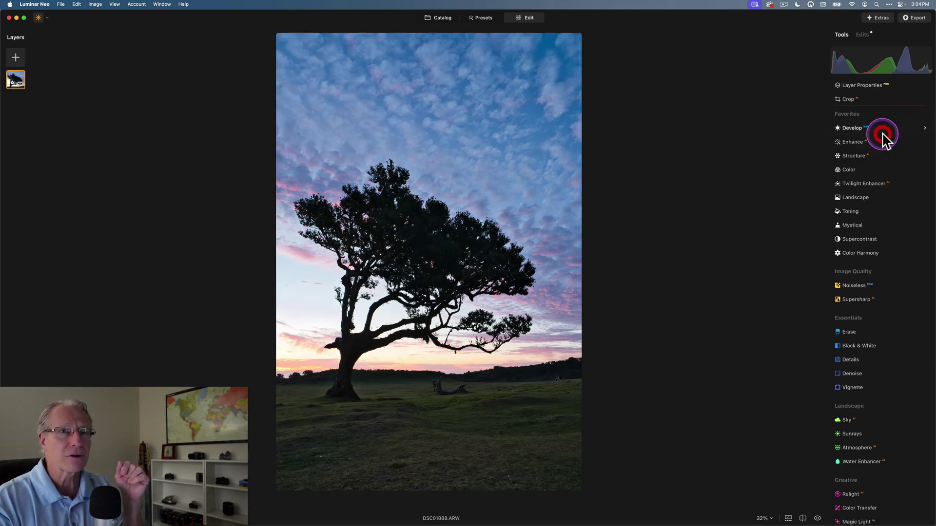
click(859, 245)
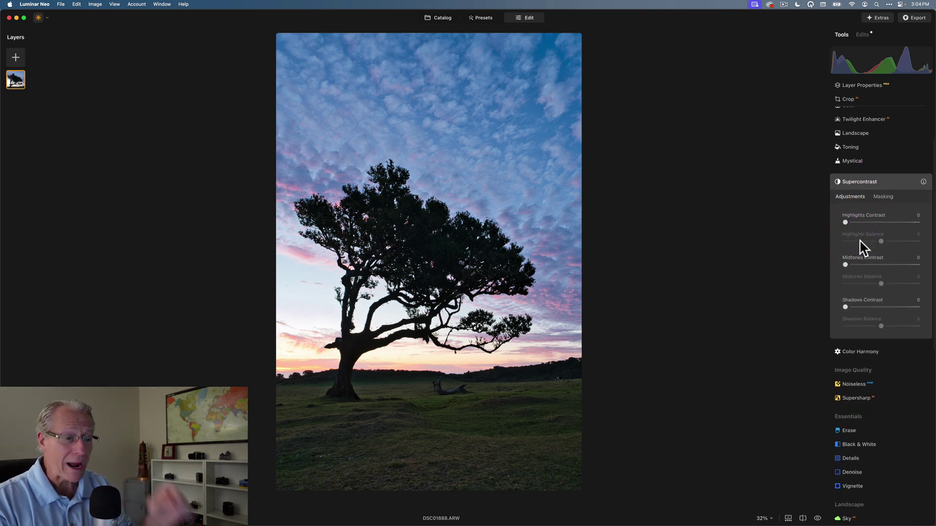
drag(845, 222, 920, 242)
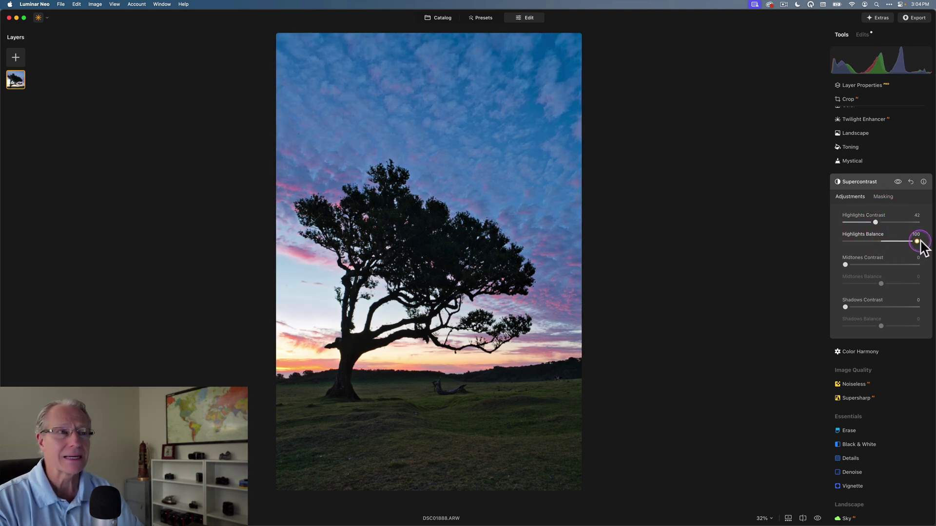
click(897, 182)
click(897, 182)
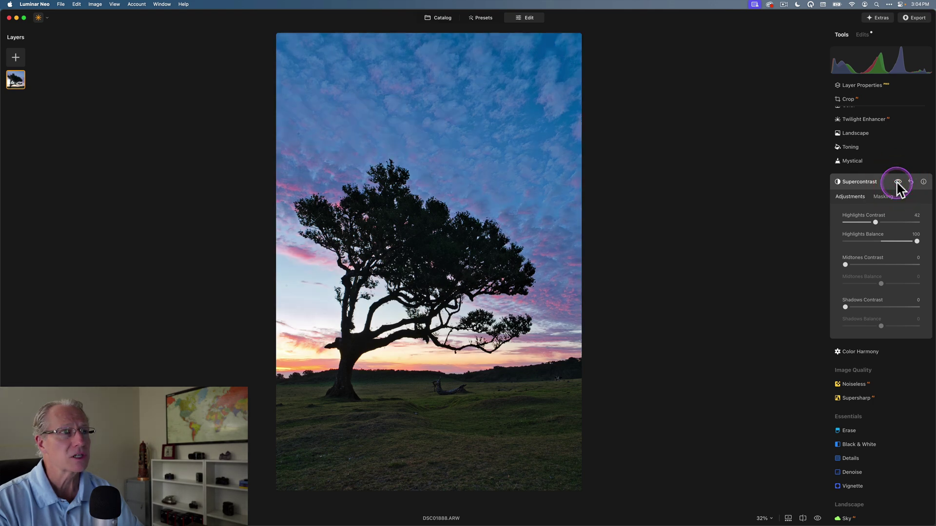
click(897, 182)
click(897, 183)
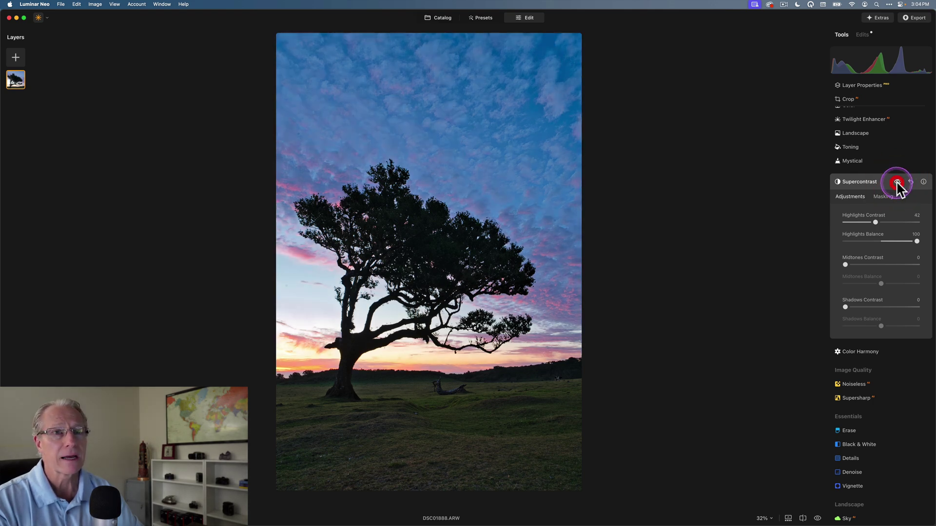
drag(916, 241, 899, 242)
click(898, 182)
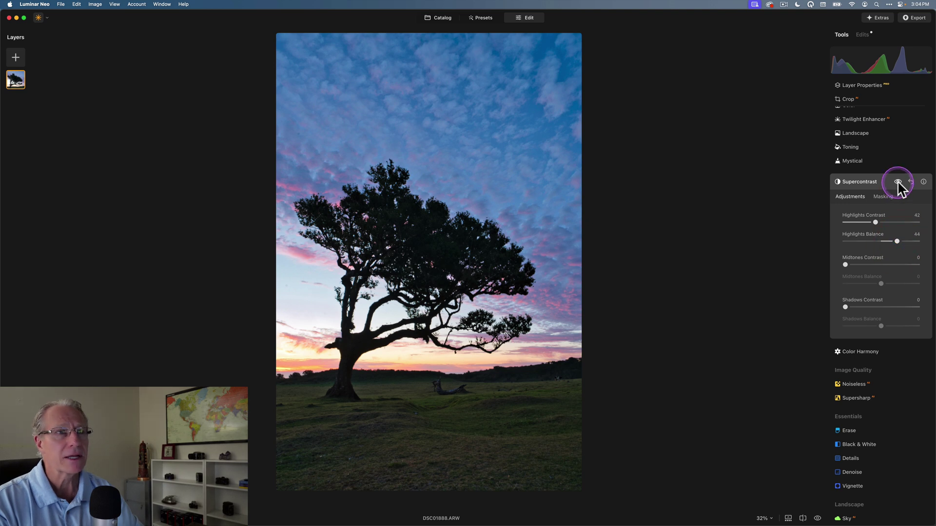
click(897, 182)
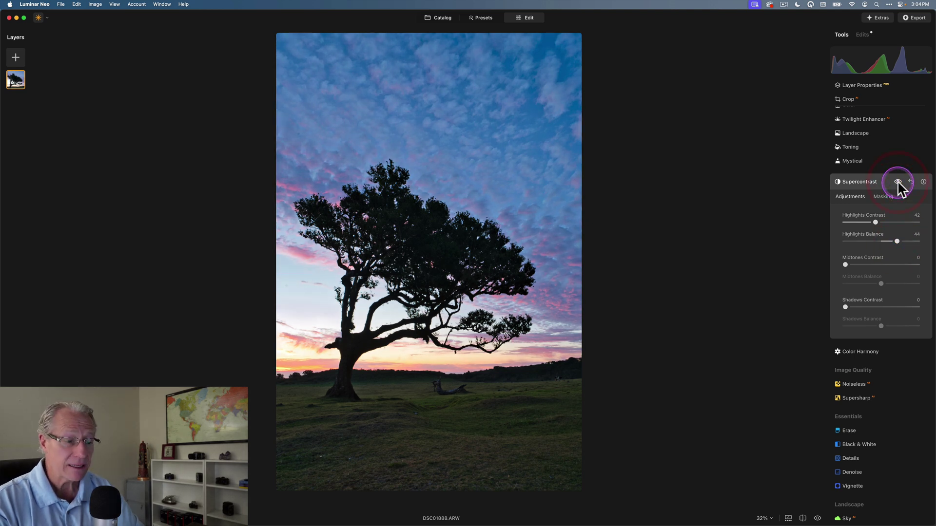
Set Midtones Contrast 22, Shadows Contrast 22 and Midtones Balance -18, then compare before/after
click(861, 264)
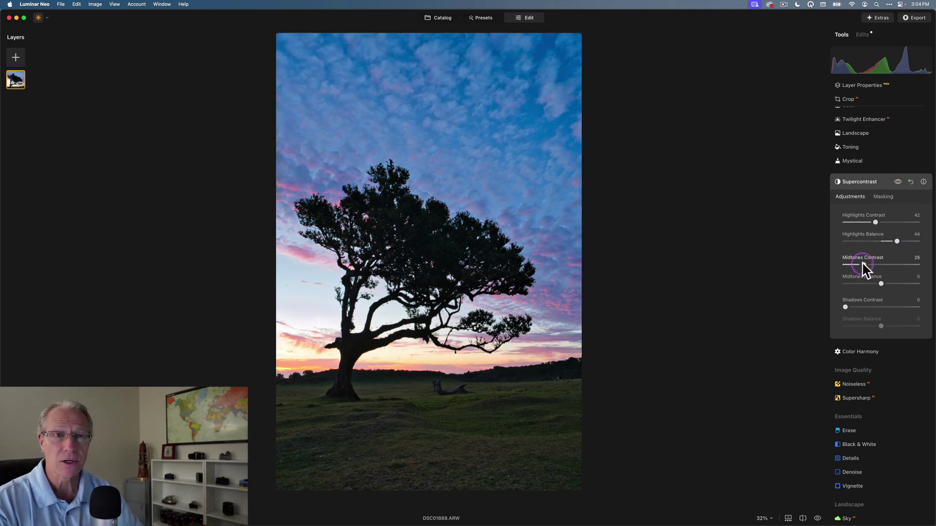
click(859, 264)
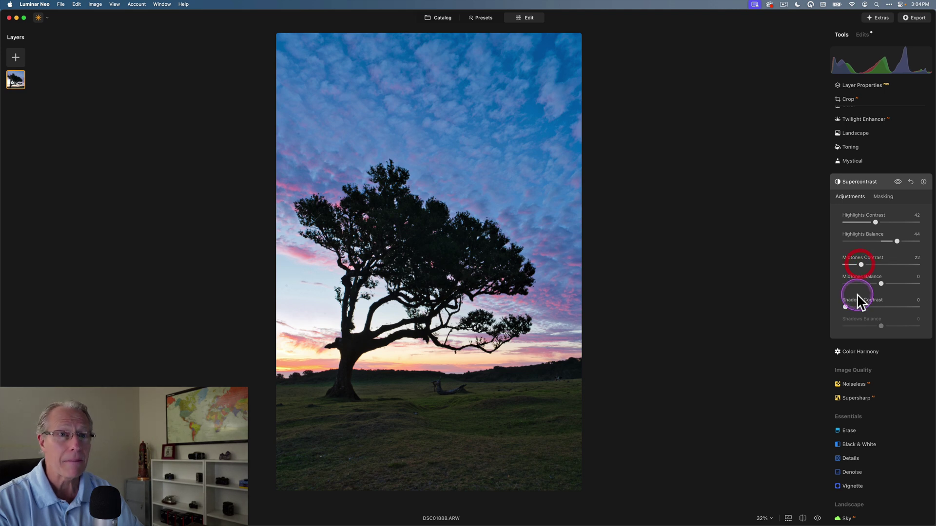
click(857, 307)
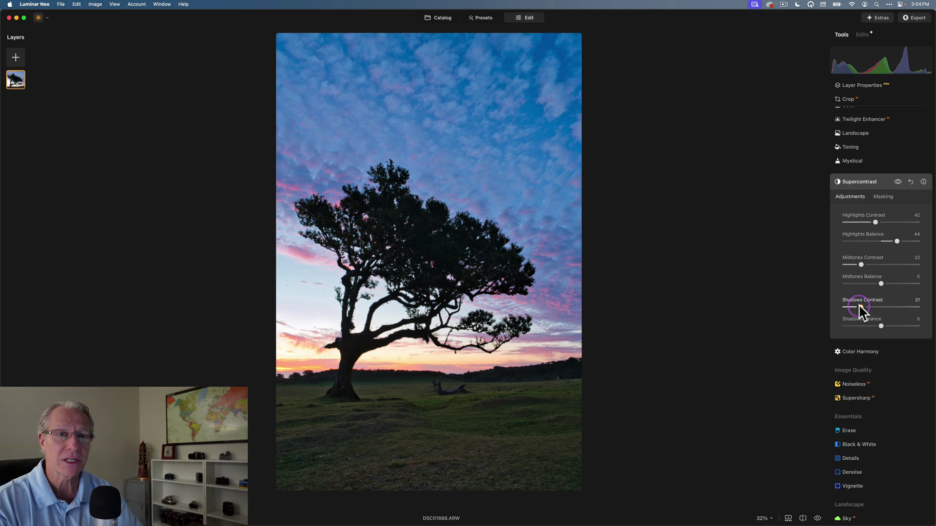
click(858, 305)
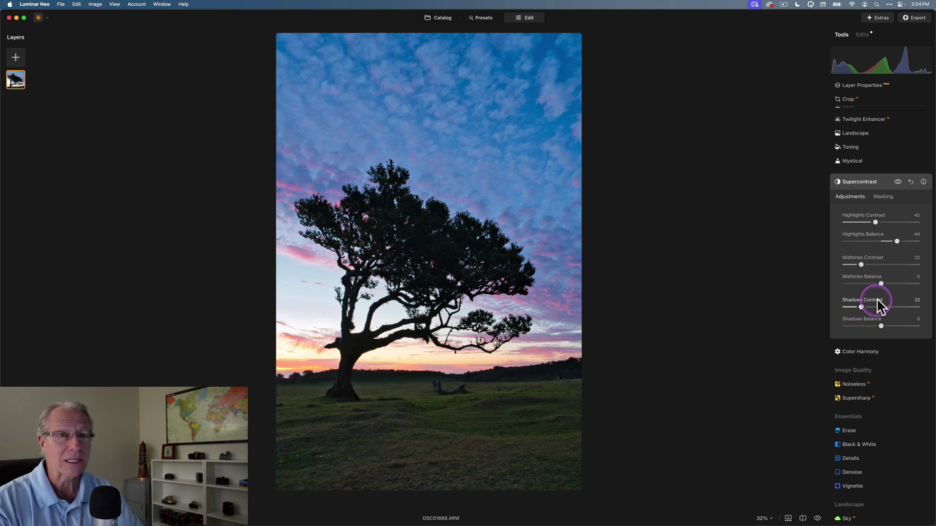
drag(879, 283, 869, 282)
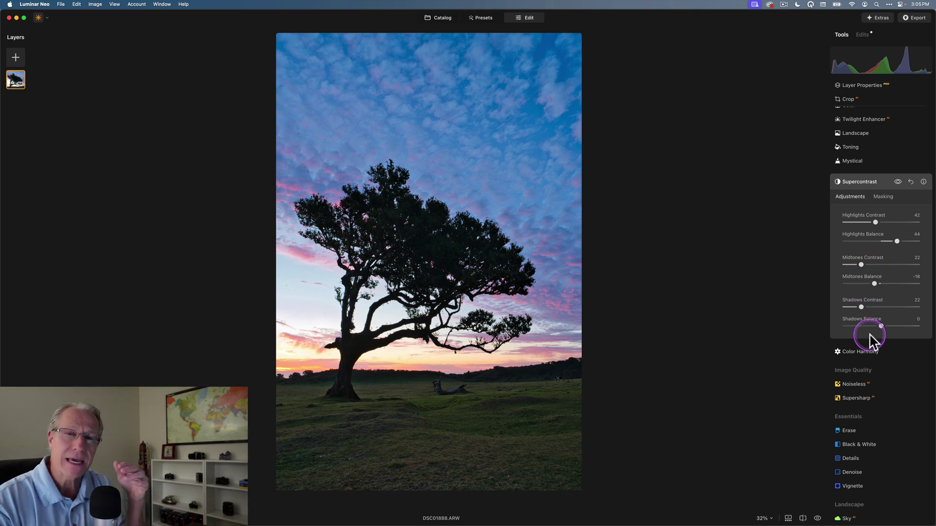
click(889, 275)
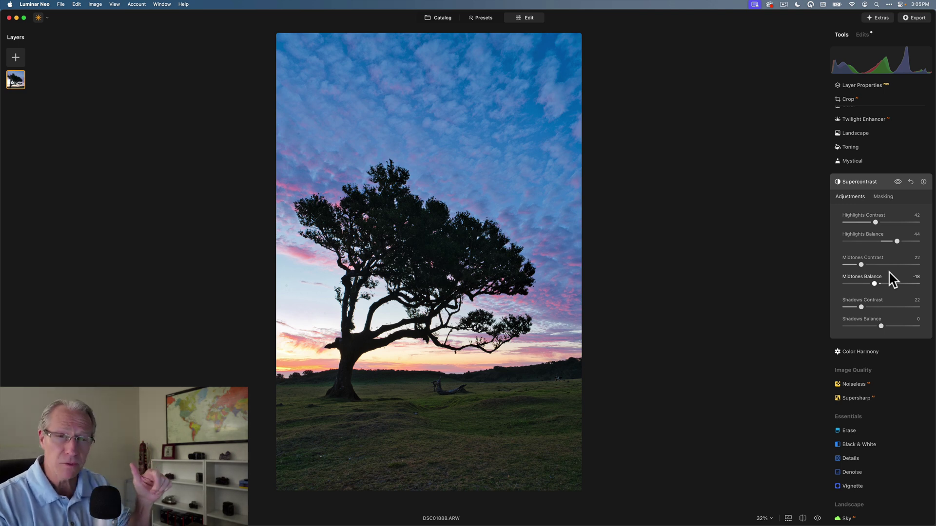
click(896, 182)
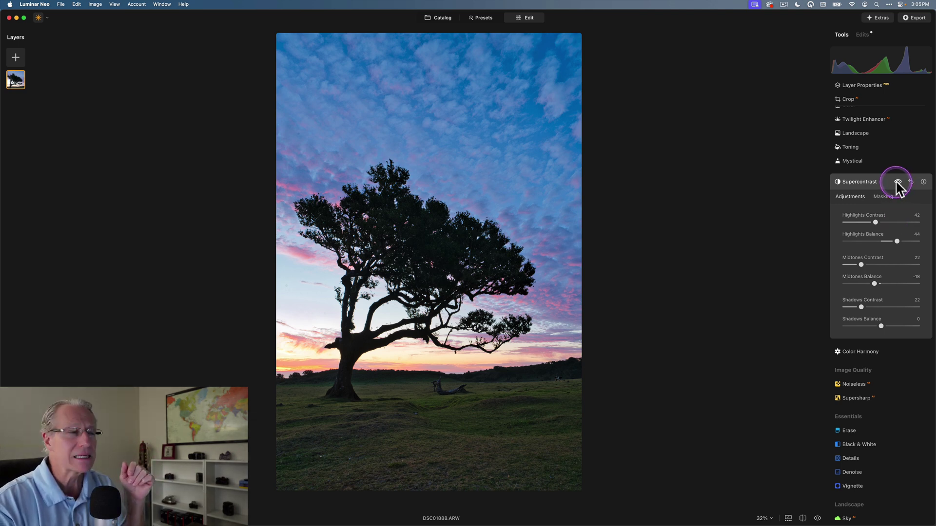
click(897, 182)
click(896, 182)
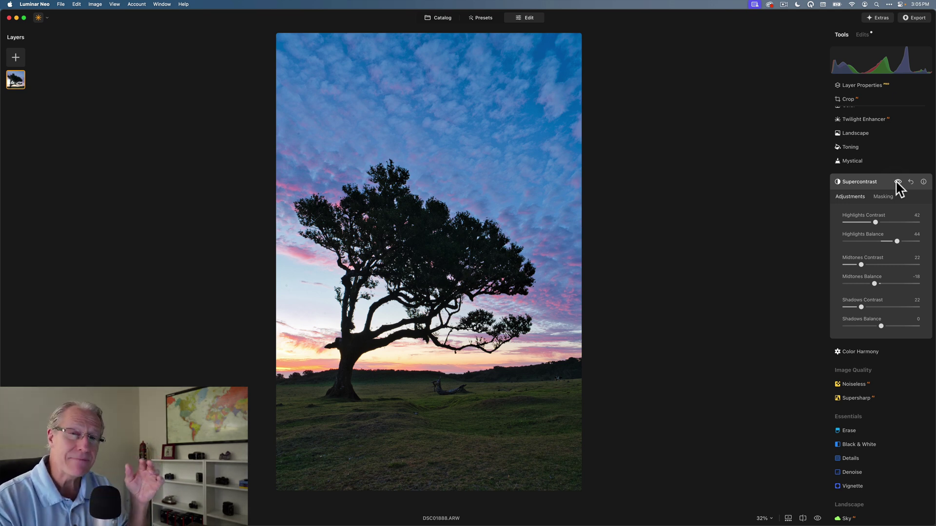
click(897, 182)
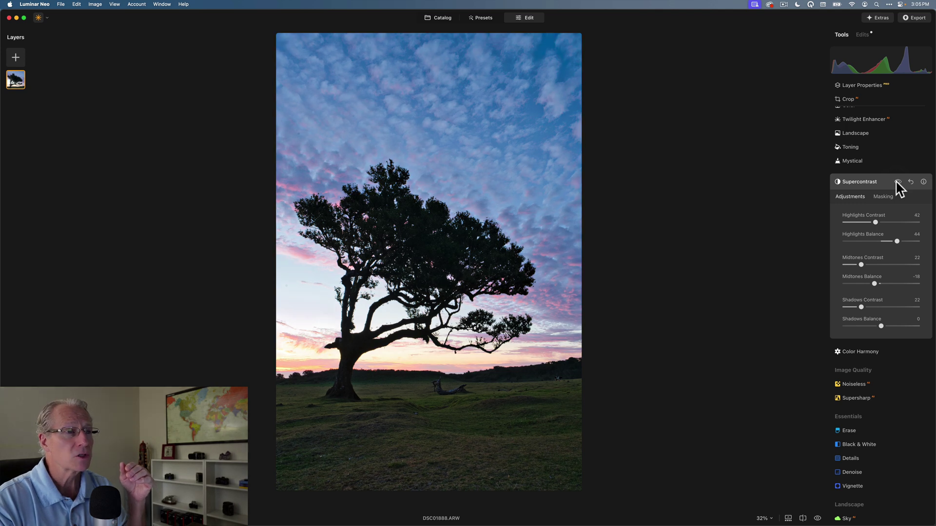
click(896, 182)
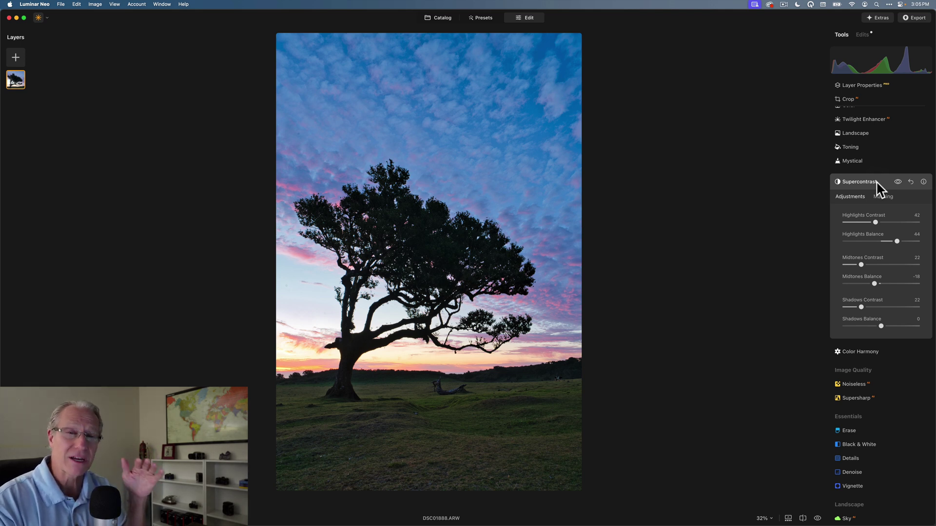
Open the Color tool's HSL controls in Saturation mode
click(876, 182)
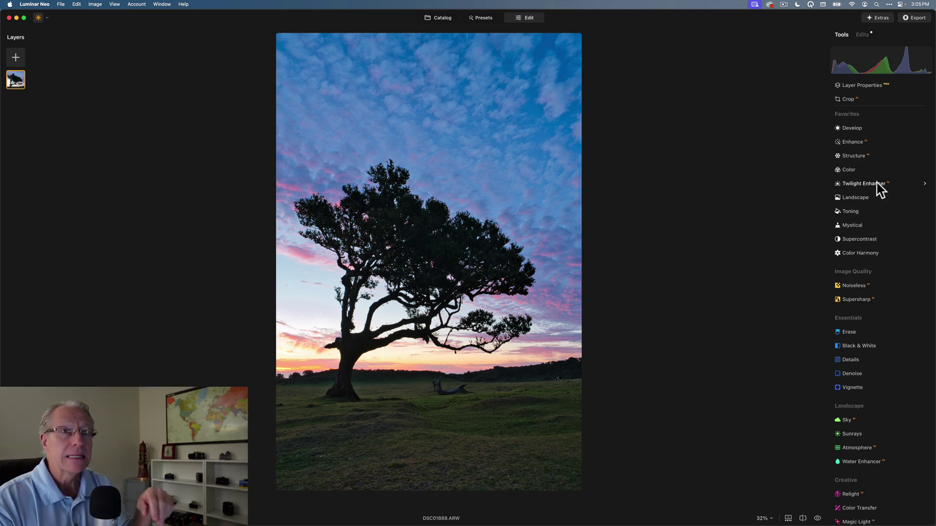
click(850, 170)
click(875, 253)
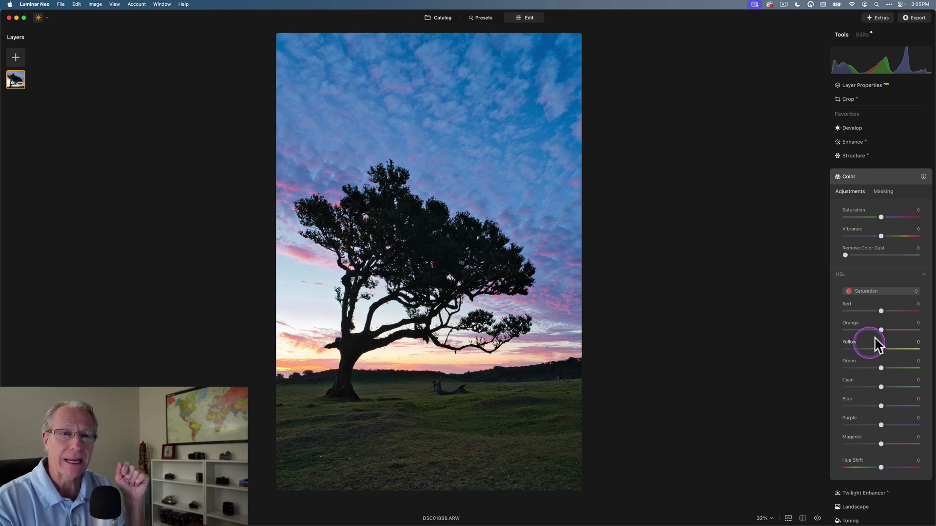
click(843, 275)
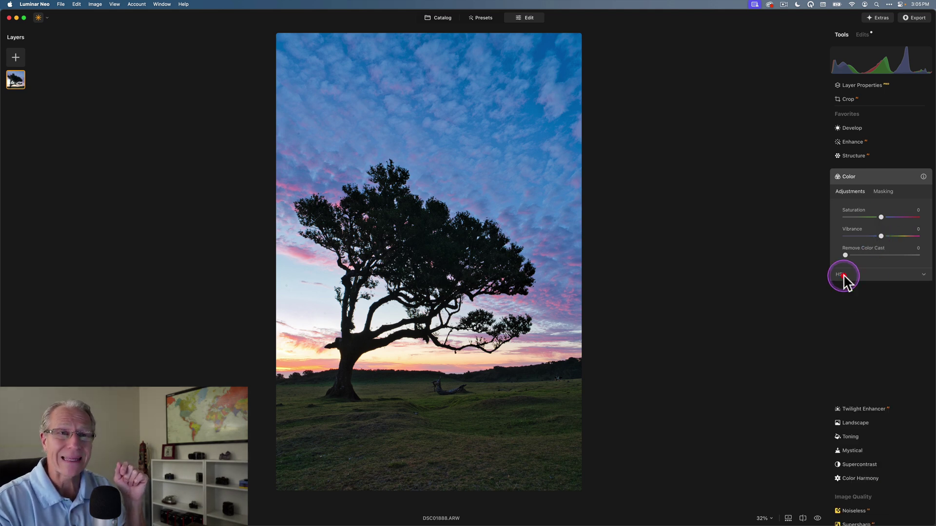
click(840, 276)
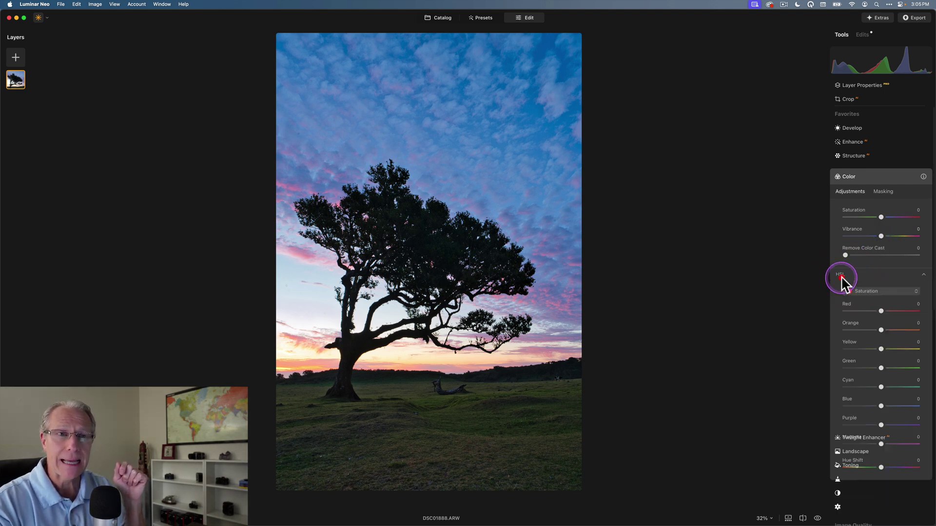
click(864, 291)
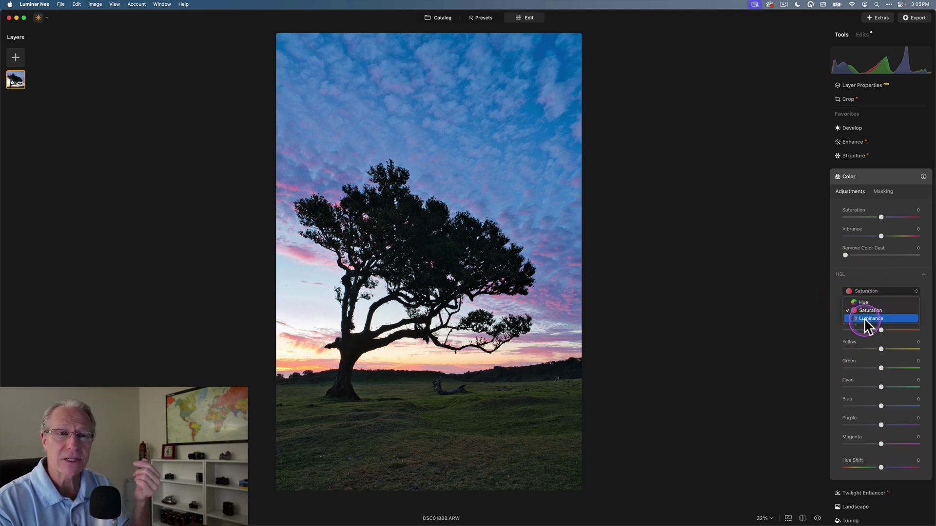
click(864, 293)
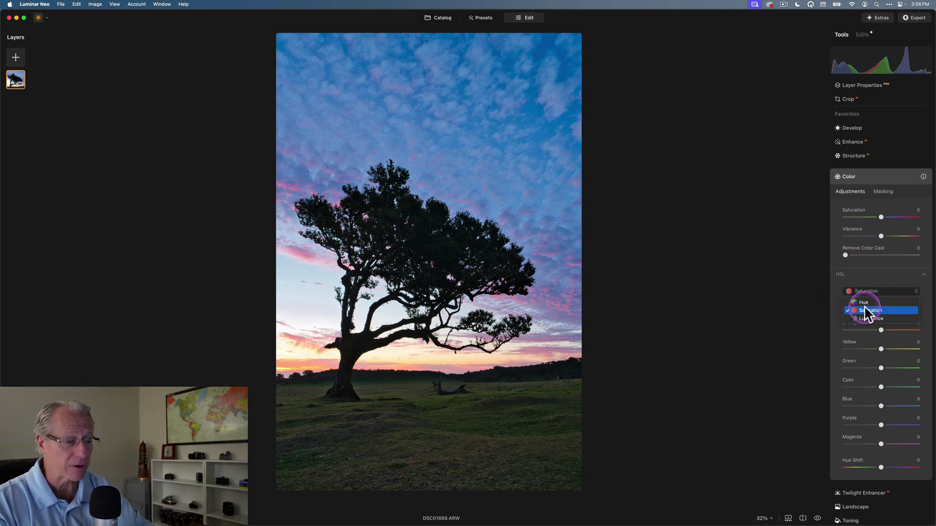
click(872, 311)
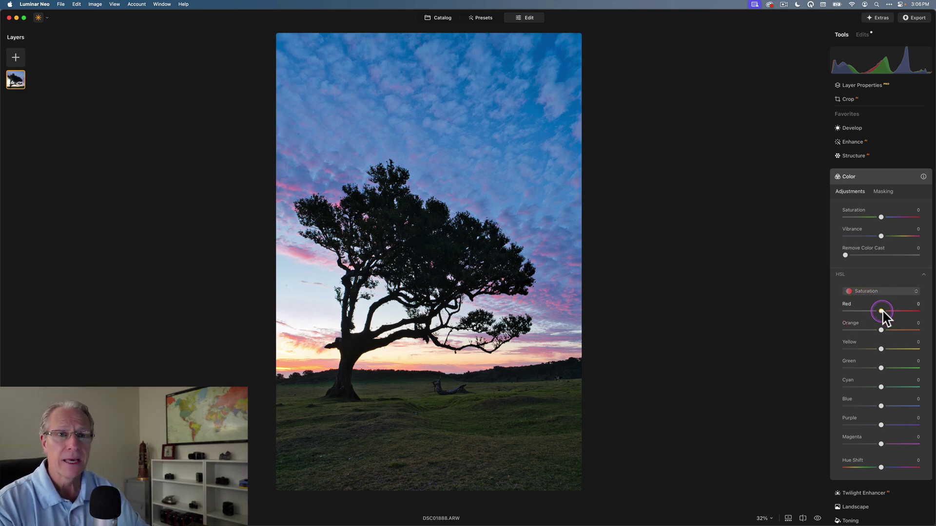
Set HSL Saturation to Red 15, Orange 15 and Blue -17, then compare
drag(881, 311, 886, 310)
click(882, 330)
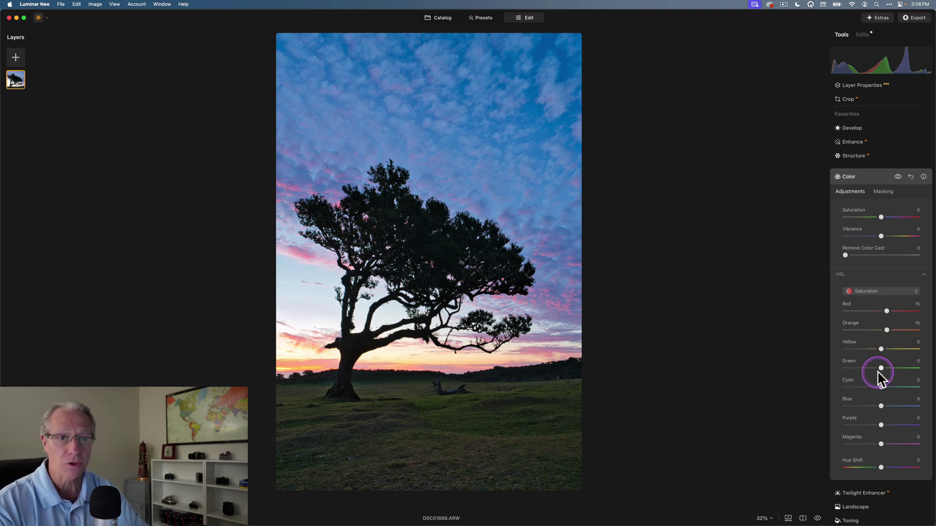
drag(880, 408, 870, 406)
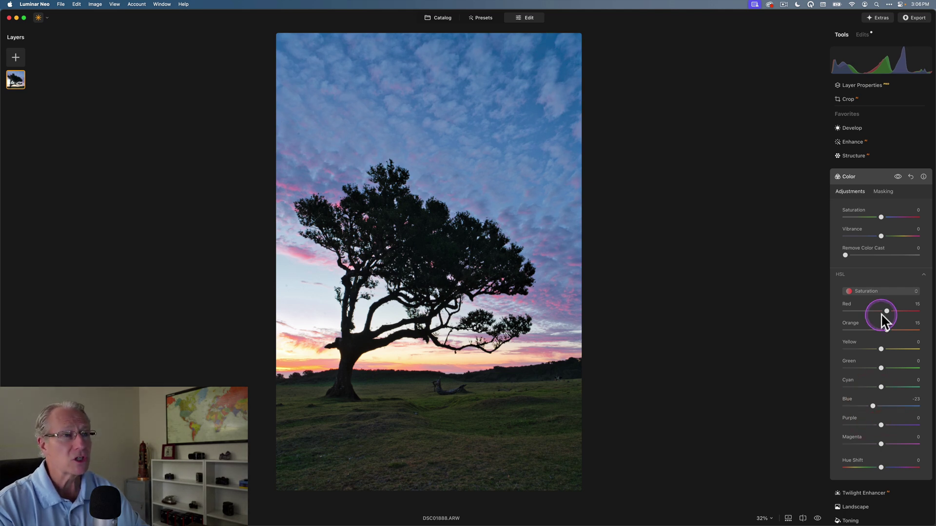
click(886, 331)
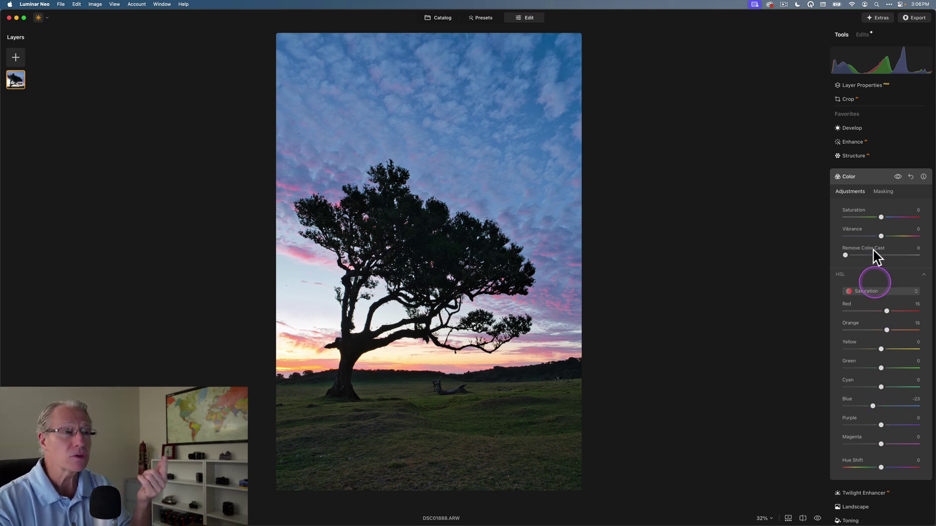
click(896, 177)
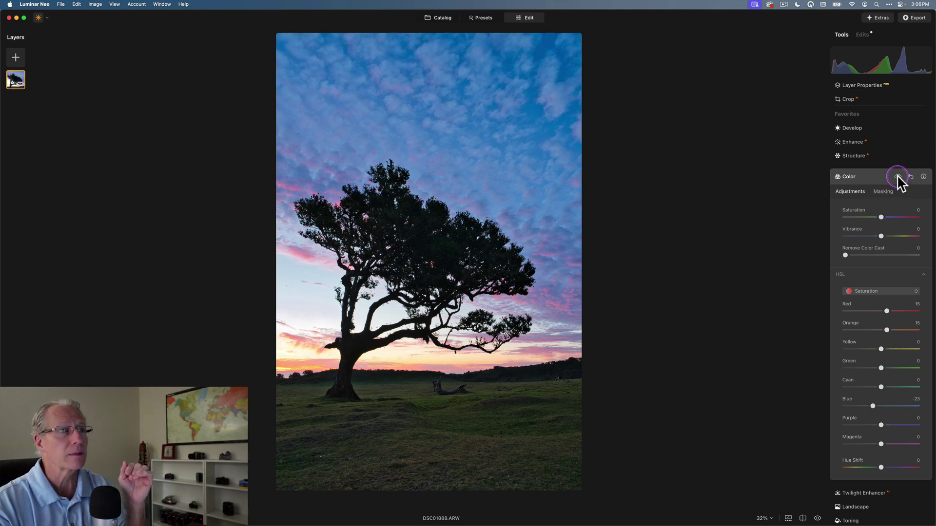
click(896, 176)
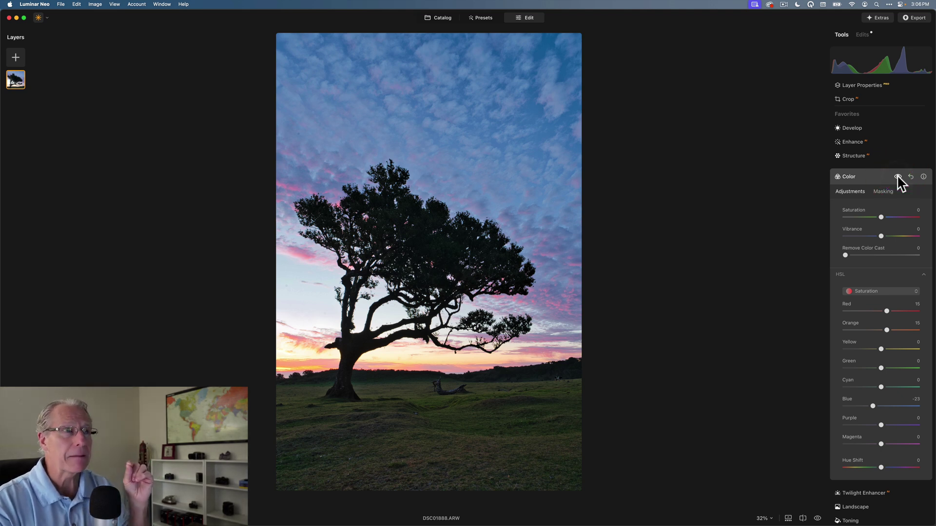
click(896, 177)
click(897, 176)
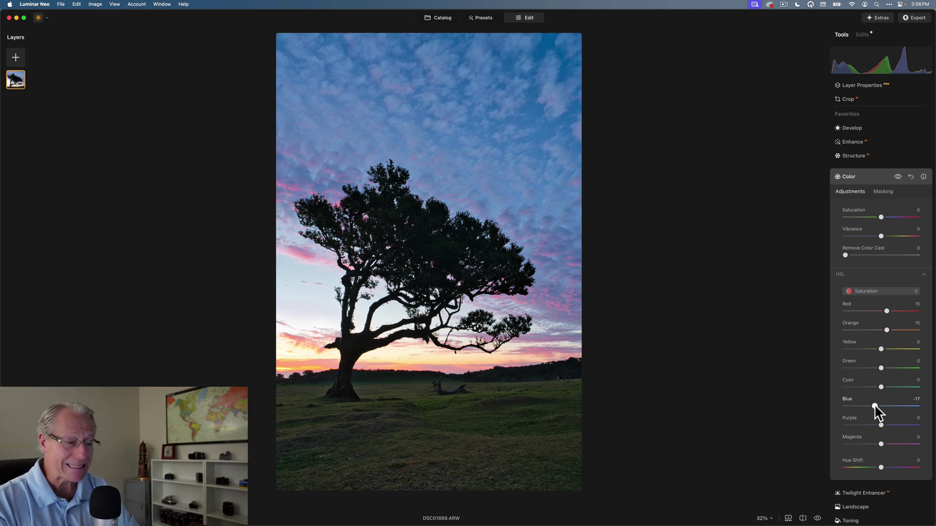
In HSL Luminance mode, set Green to -45 and Blue to 7, then compare before/after
click(891, 291)
click(873, 314)
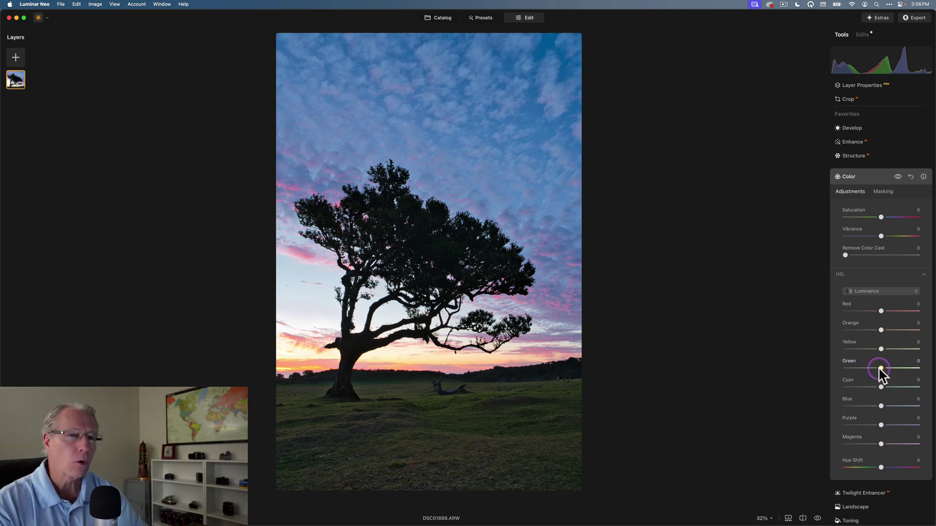
drag(880, 368, 862, 369)
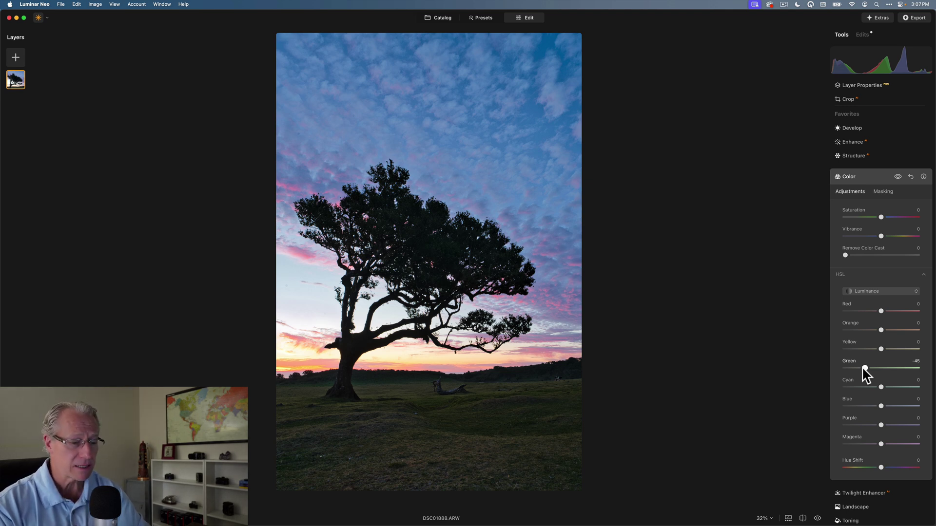
drag(857, 406, 884, 406)
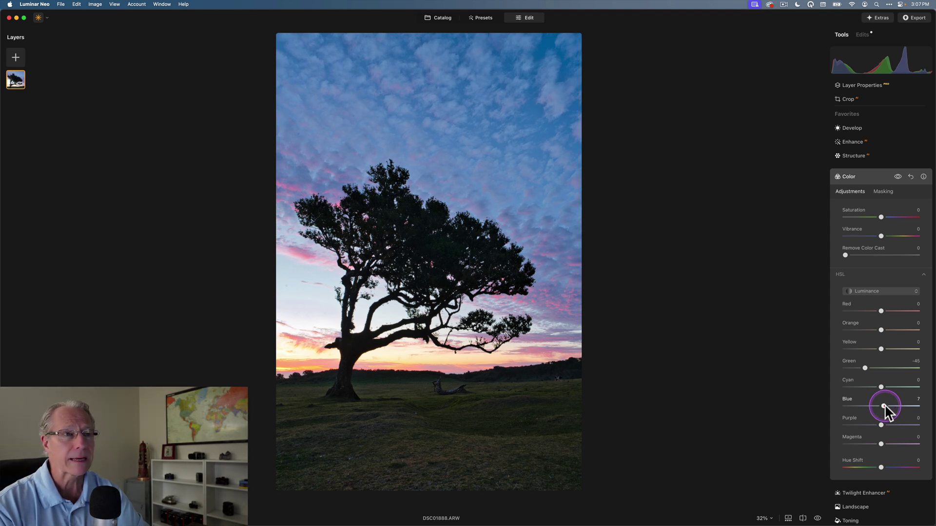
click(898, 176)
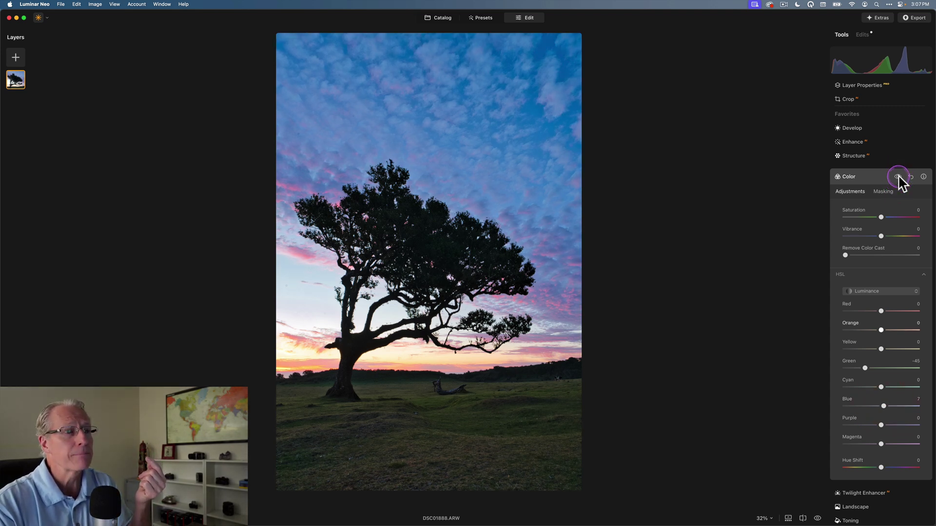
click(897, 175)
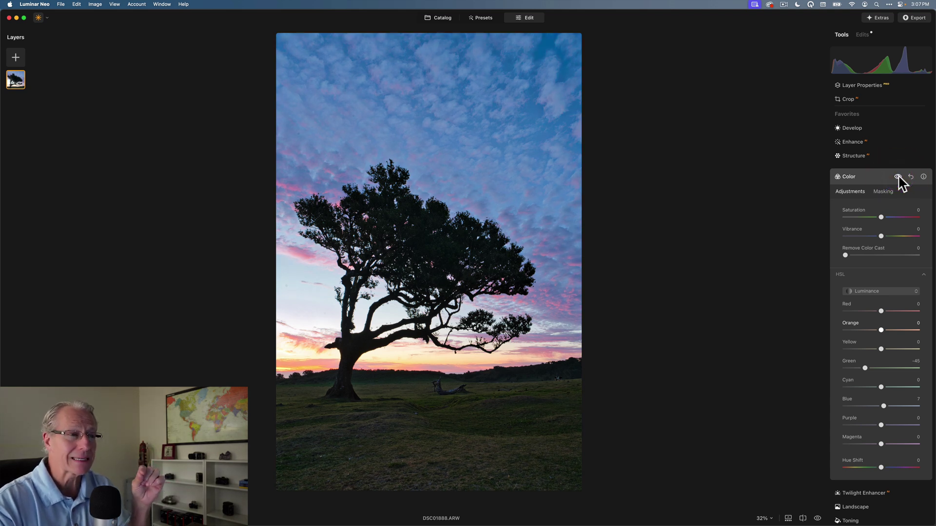
click(897, 176)
click(898, 176)
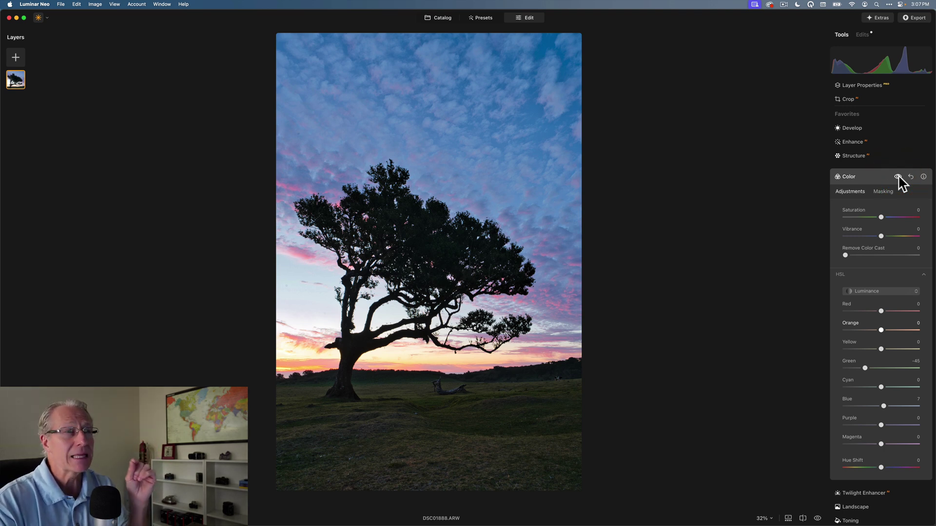
click(897, 176)
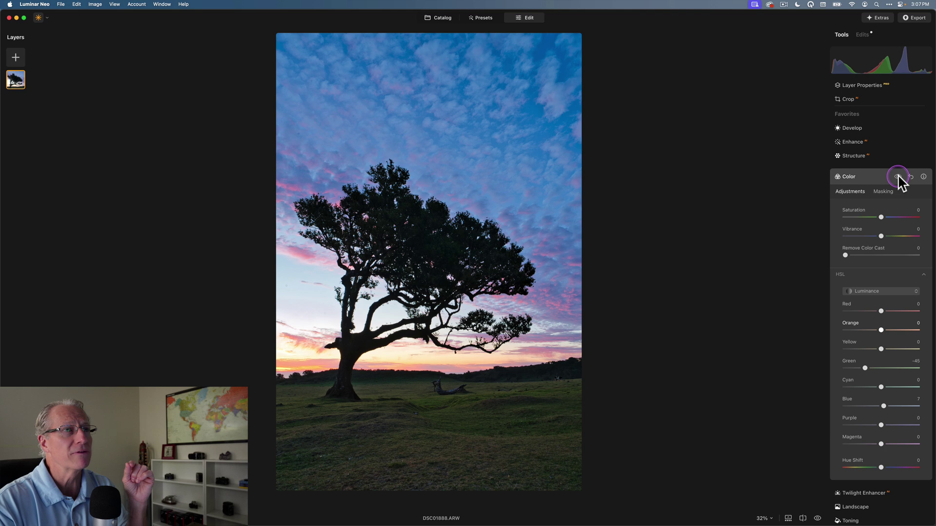
click(897, 176)
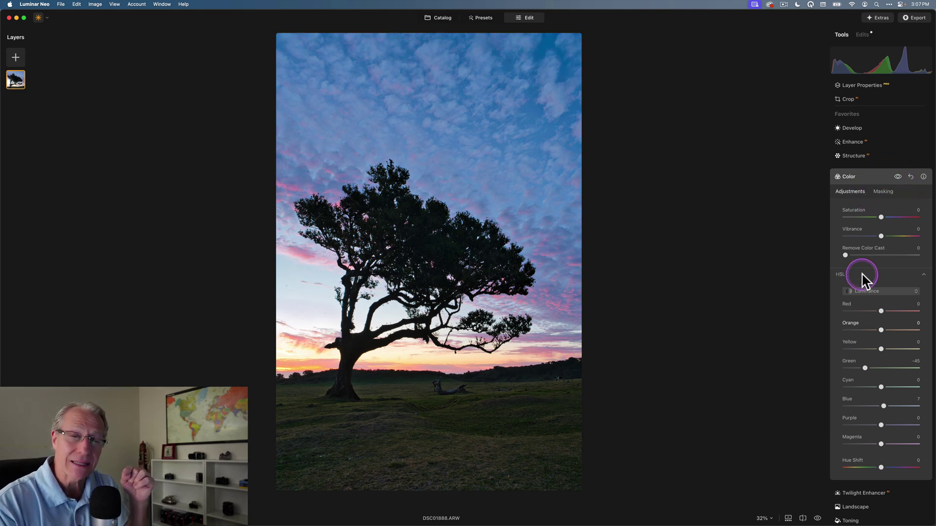
click(867, 177)
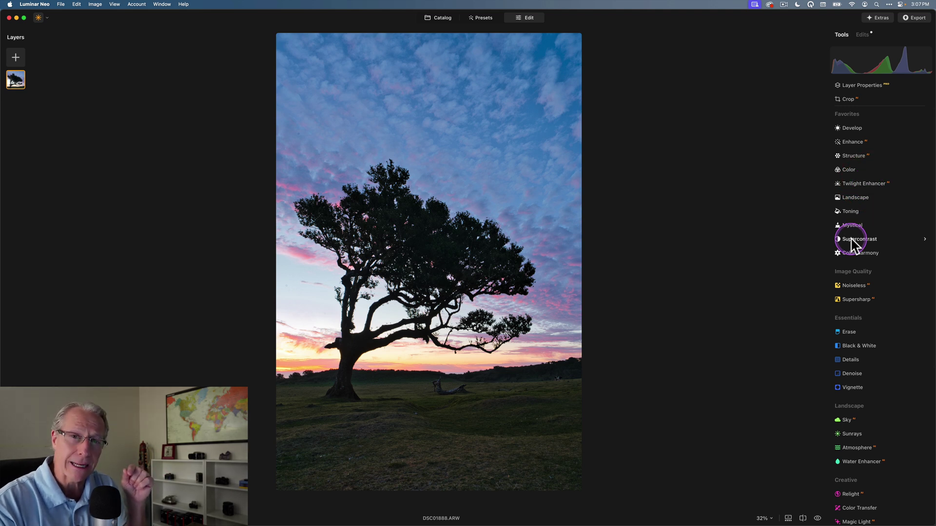
Open Color Harmony and set Brilliance to 4 and Warmth to 5
click(859, 254)
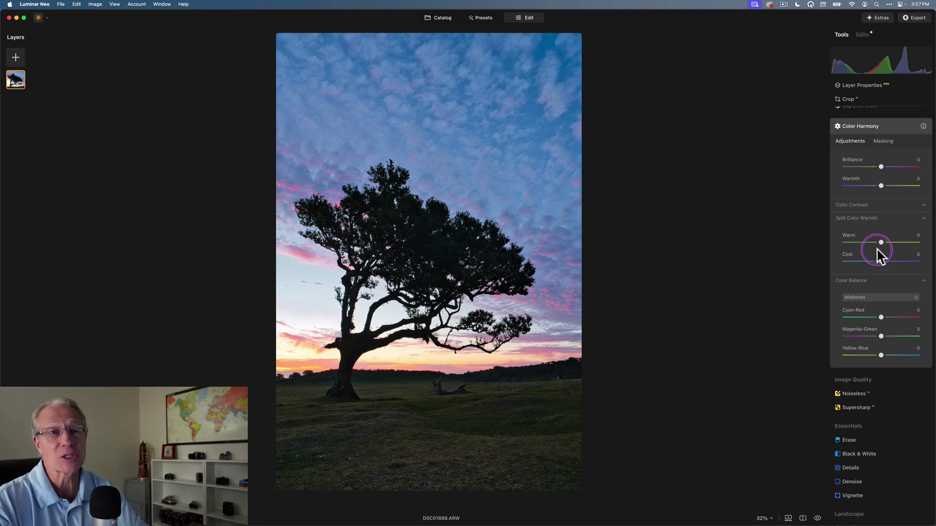
click(882, 168)
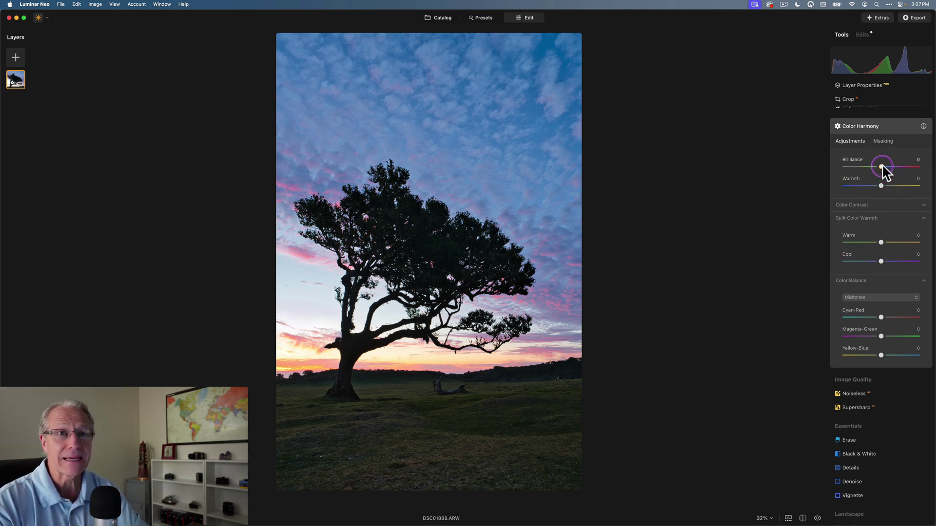
drag(883, 167, 885, 185)
click(882, 185)
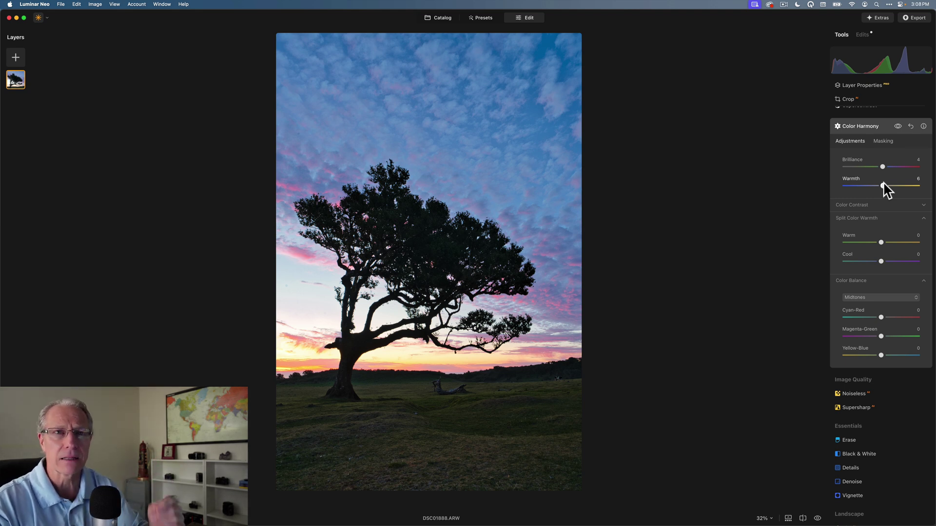
click(883, 184)
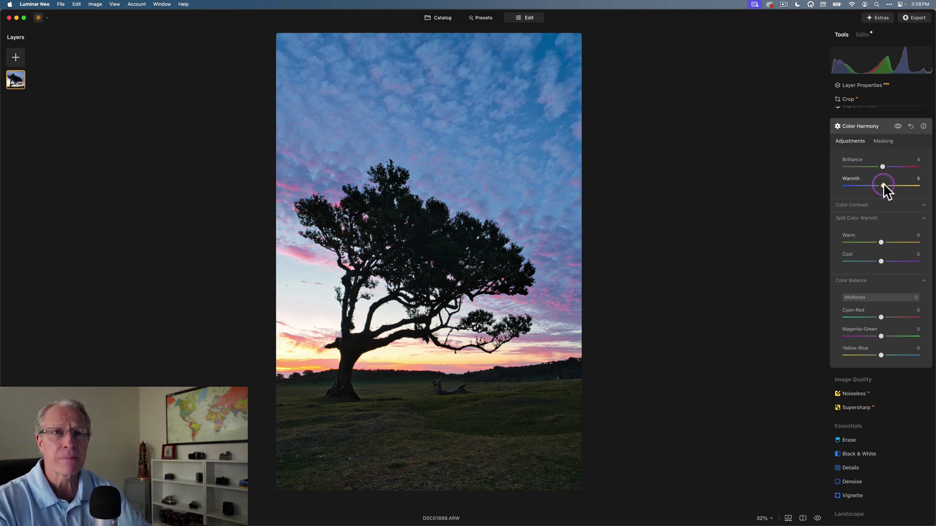
click(882, 185)
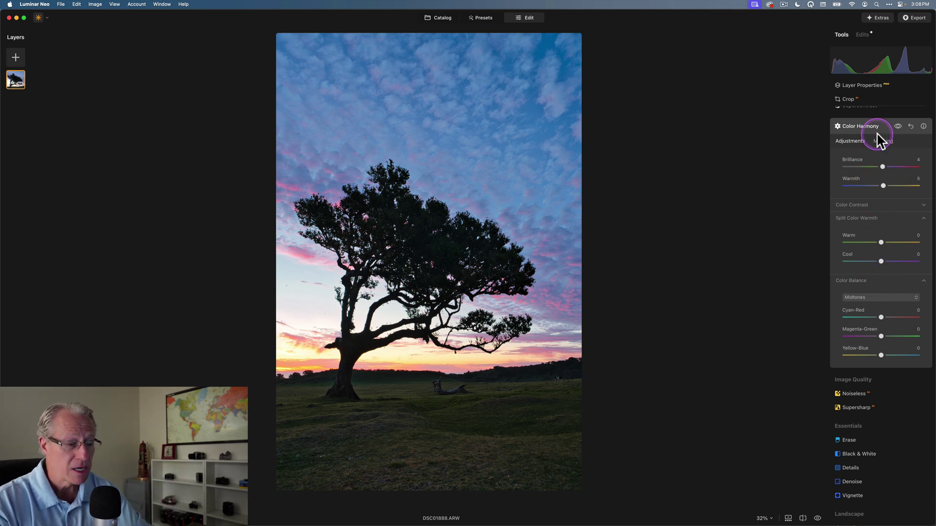
Raise Split Color Warmth Warm to 15 and compare with Color Harmony off
drag(880, 242, 888, 241)
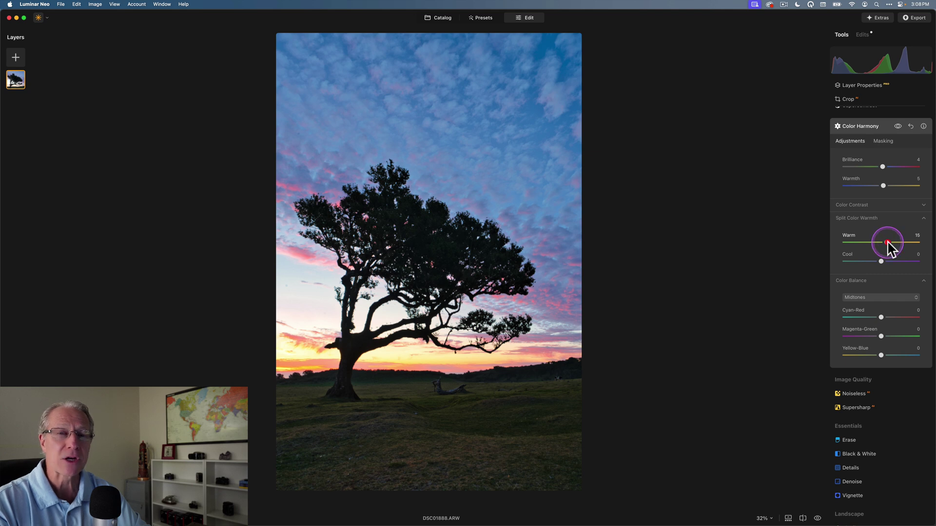
click(887, 242)
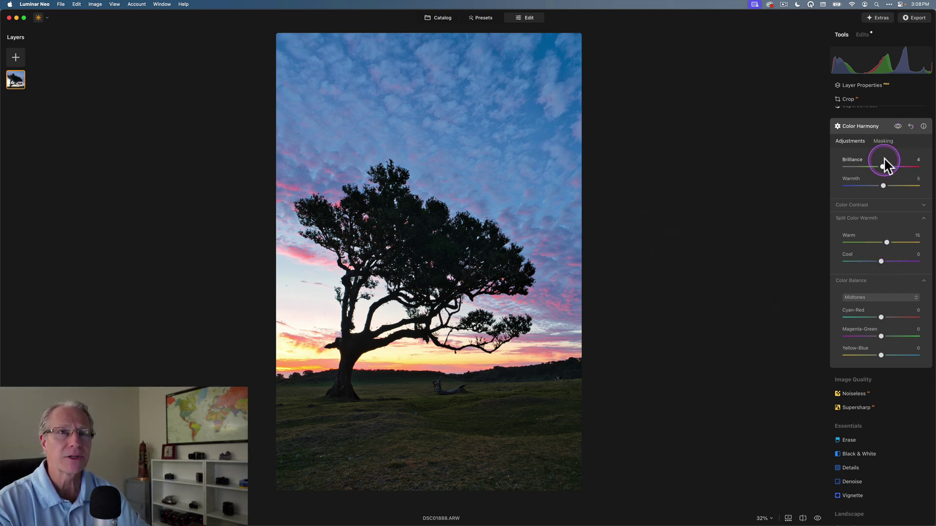
click(897, 126)
click(898, 127)
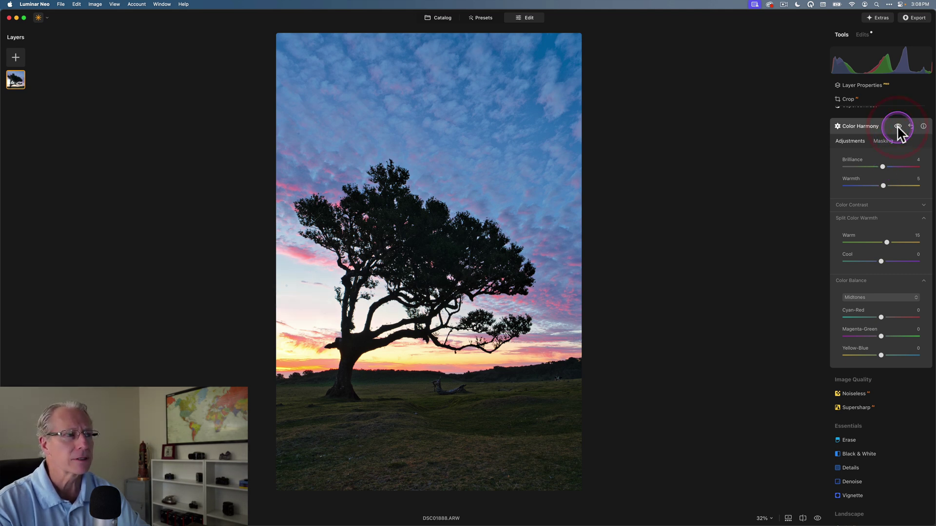
click(898, 127)
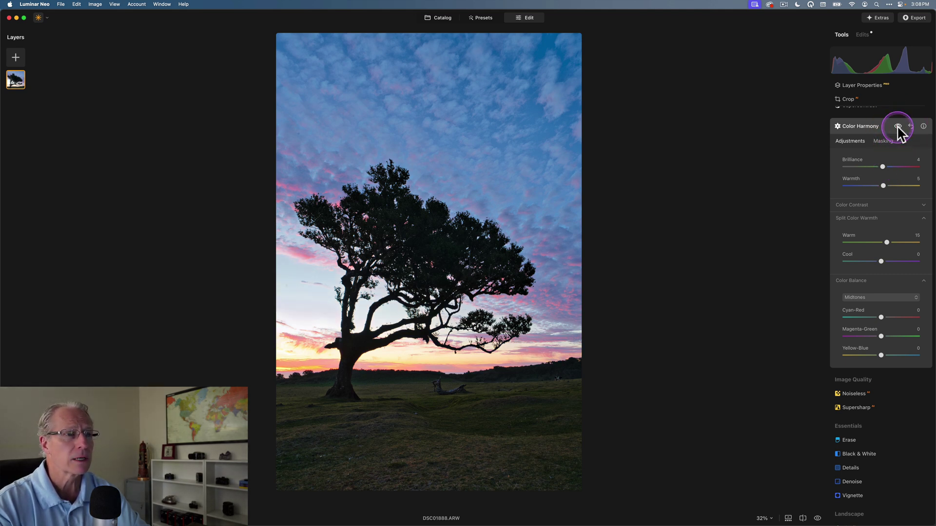
click(881, 281)
click(876, 297)
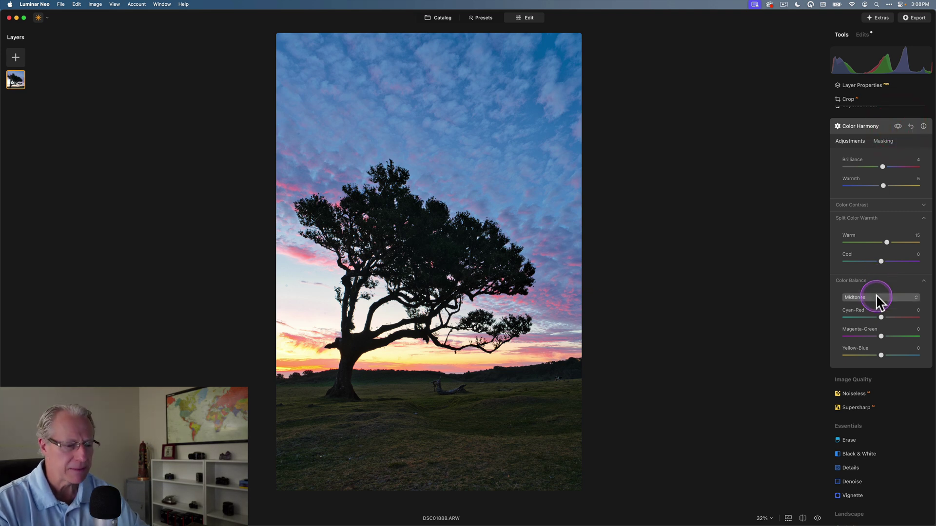
Tint Color Balance Highlights to Cyan-Red 14 and Magenta-Green -8, then compare
click(880, 316)
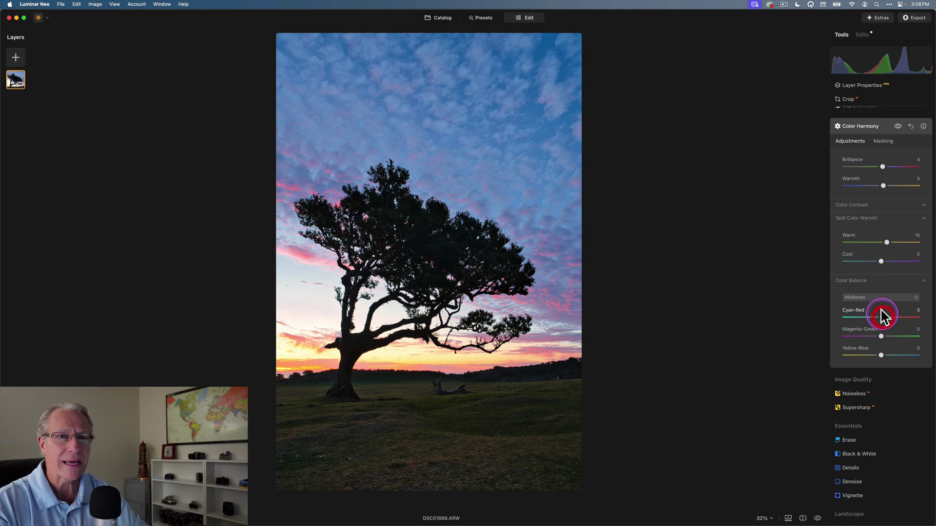
click(877, 298)
click(875, 325)
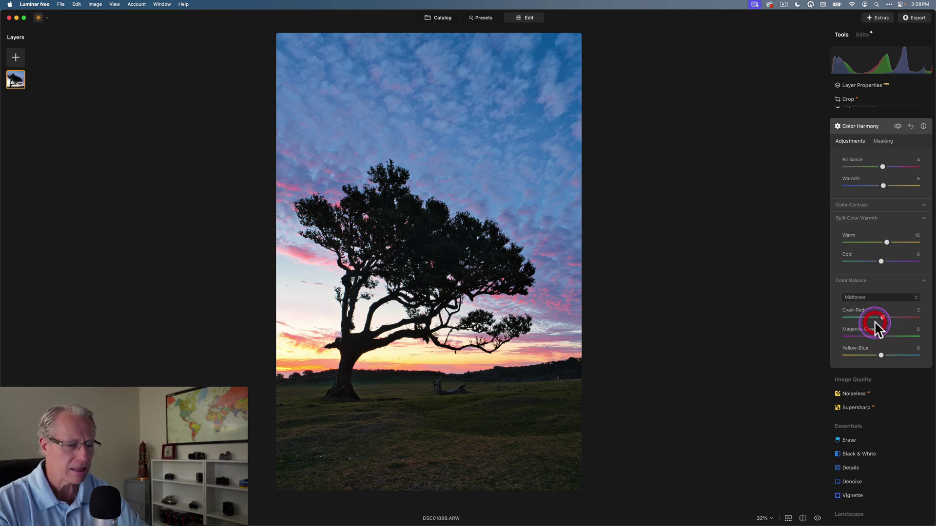
drag(886, 321, 879, 336)
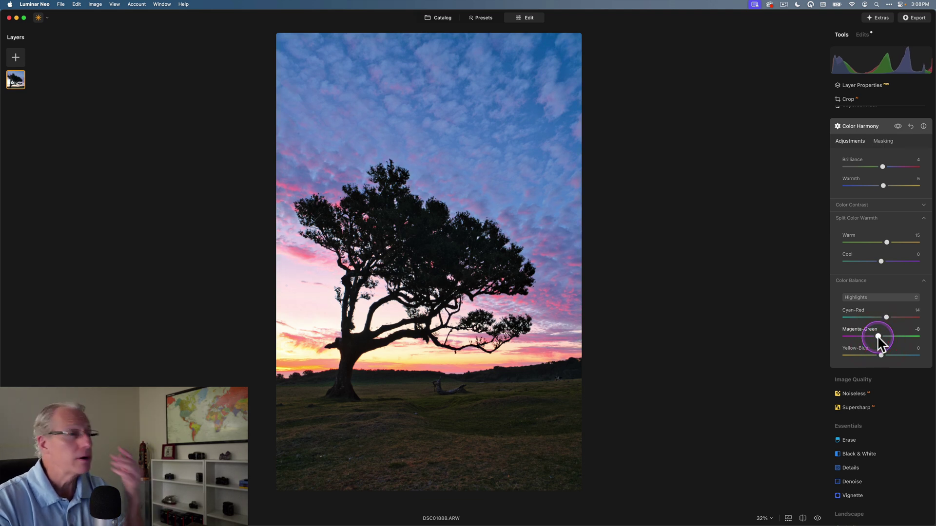
click(897, 127)
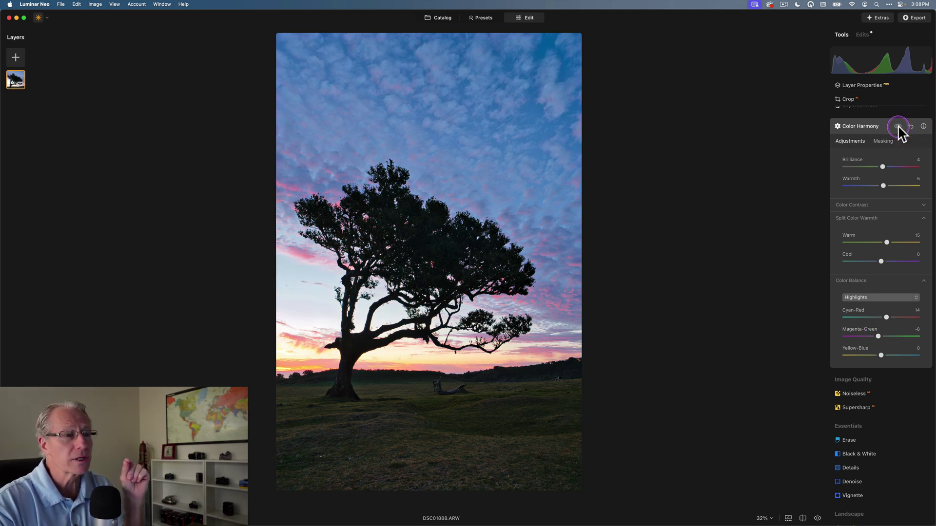
click(897, 127)
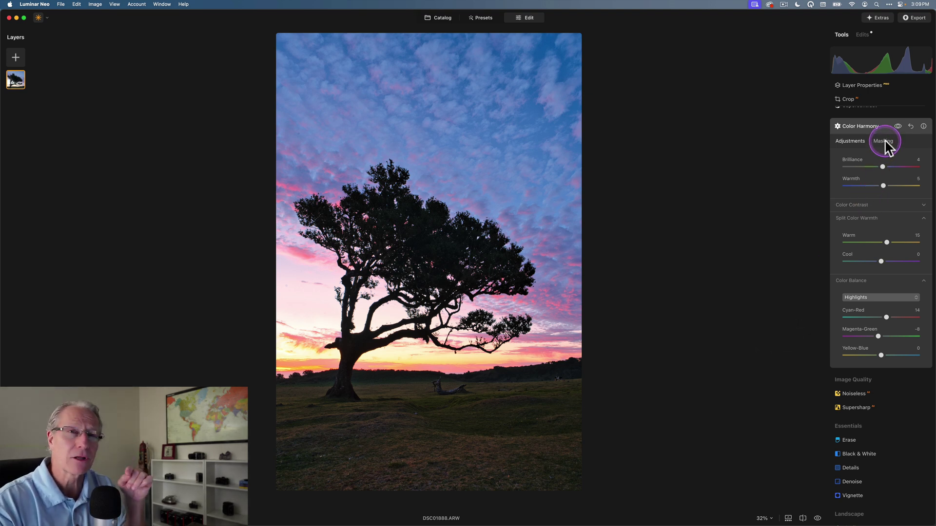
Add a Luminosity mask to Color Harmony, moving the dark-end luminance handle right to exclude shadows
click(884, 141)
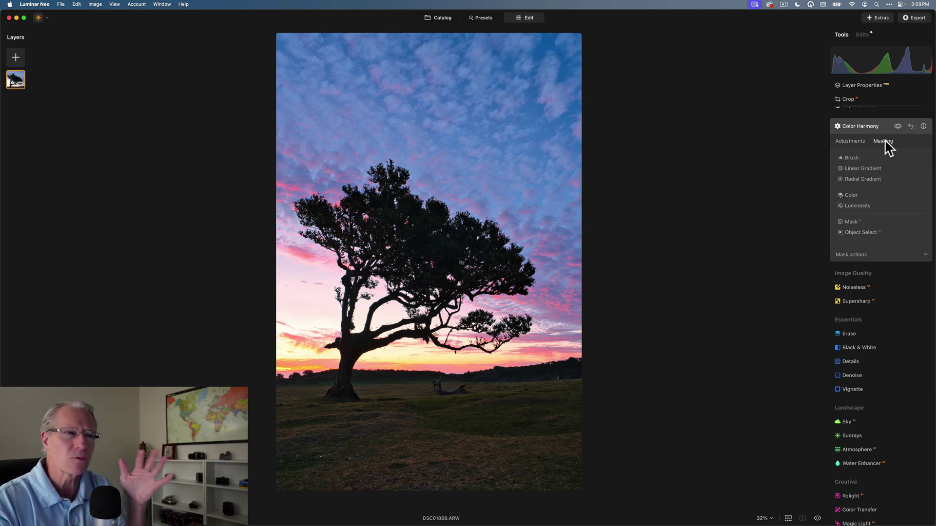
click(858, 206)
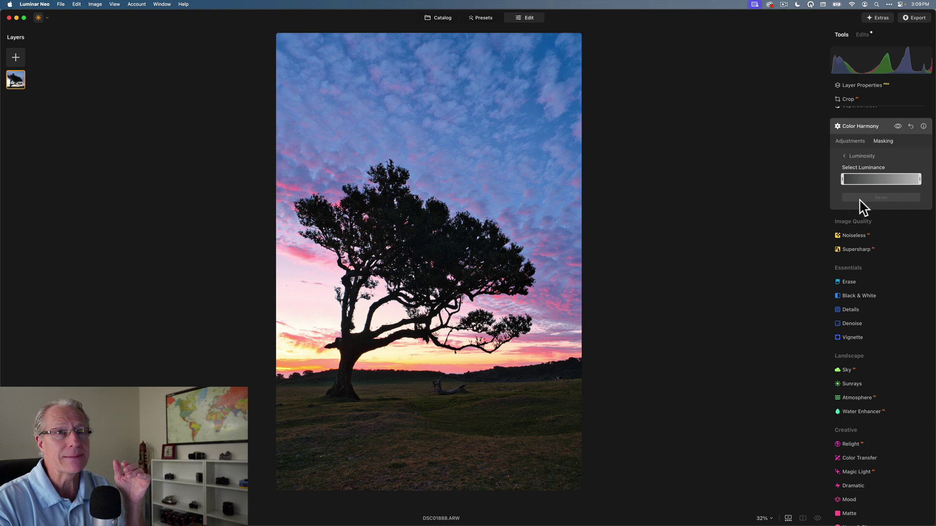
click(842, 178)
drag(841, 176, 858, 175)
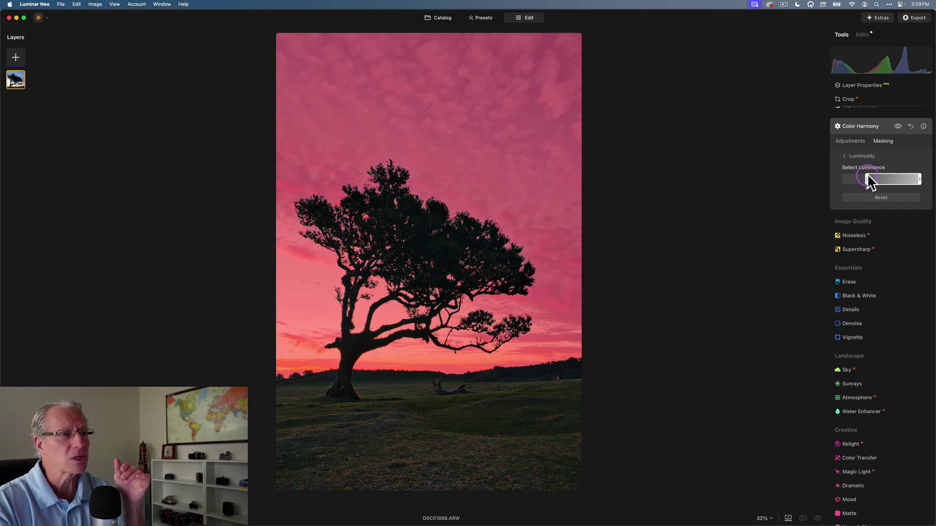
click(867, 176)
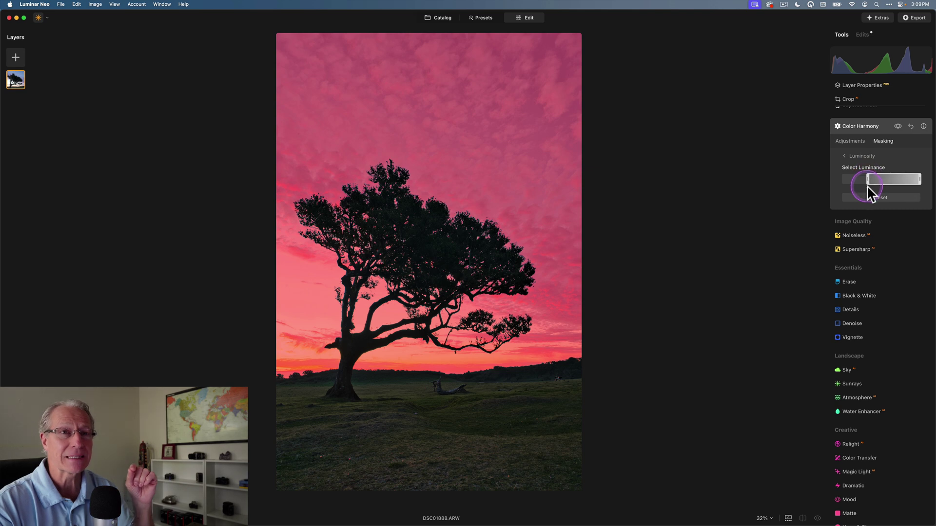
click(868, 186)
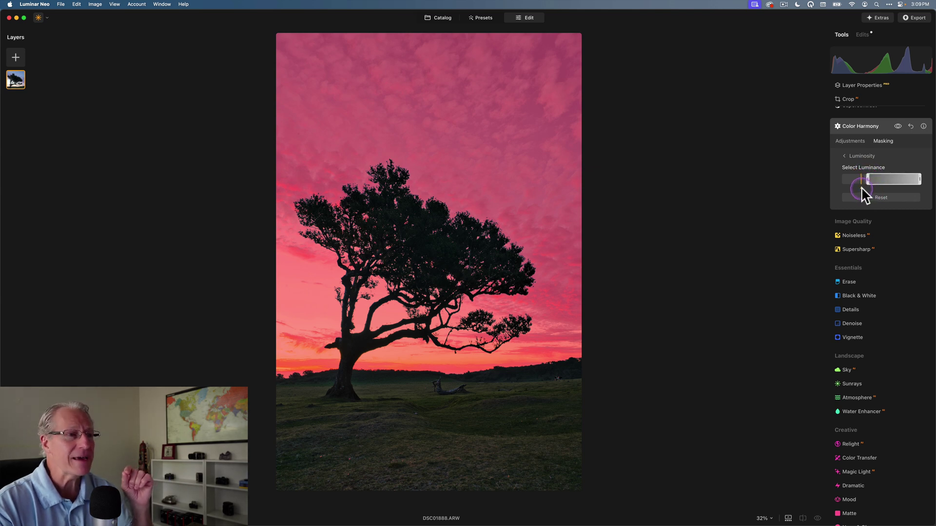
click(858, 186)
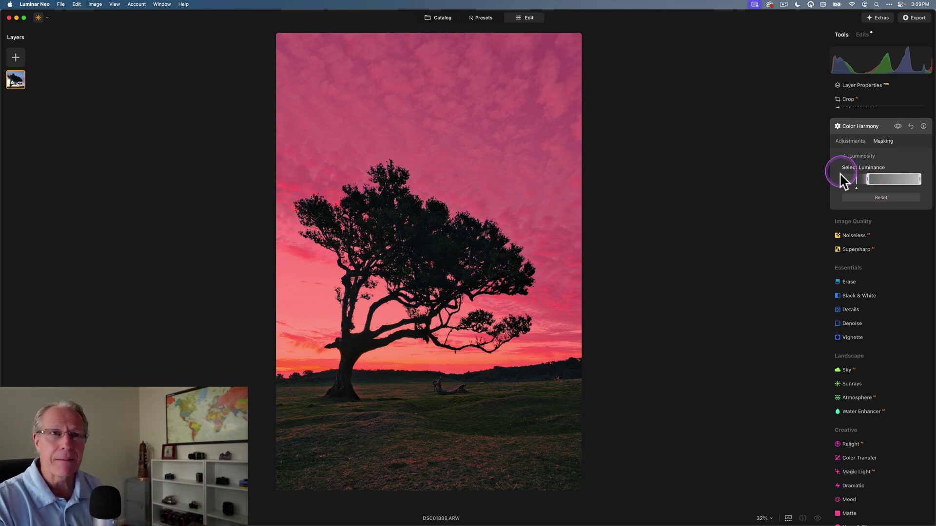
mouse_move(842, 182)
mouse_down()
mouse_move(843, 193)
mouse_move(873, 180)
mouse_move(856, 188)
mouse_up()
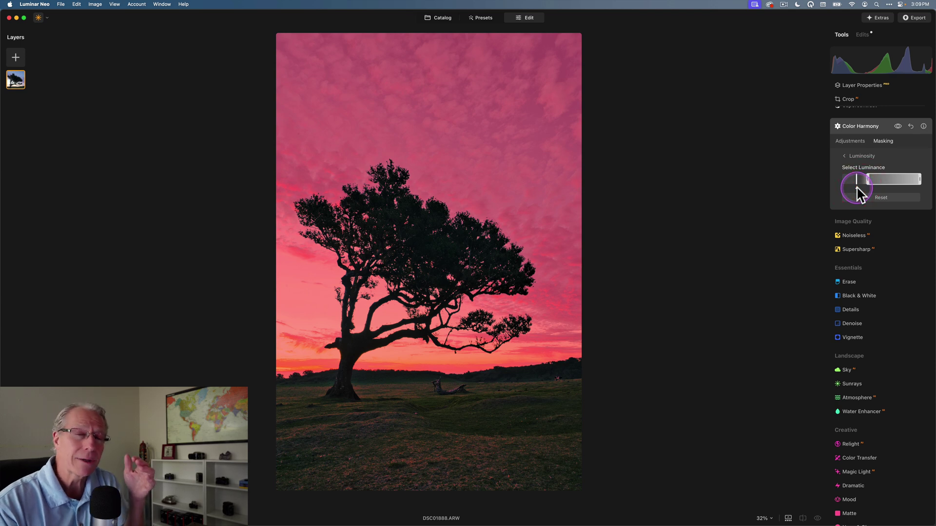
click(862, 143)
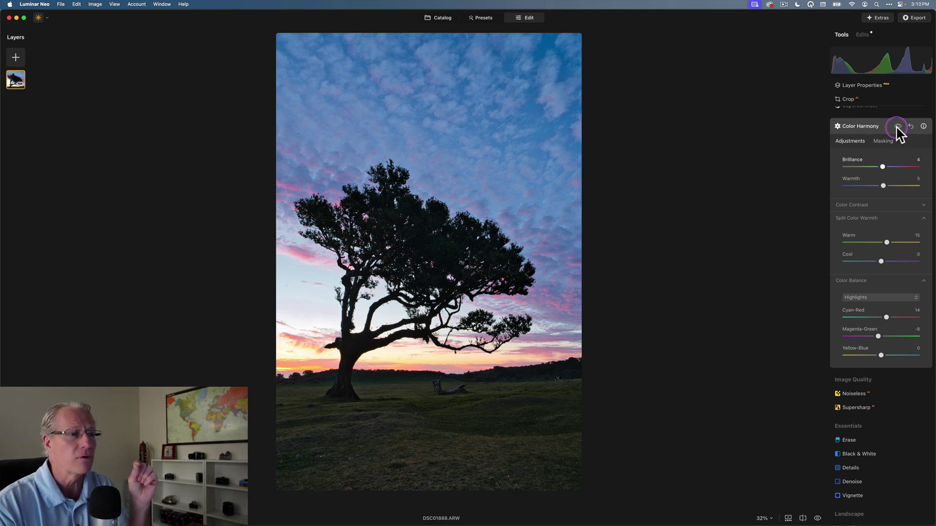
Re-enable Color Harmony, collapse its panel, and scroll up to the full Tools list
click(897, 127)
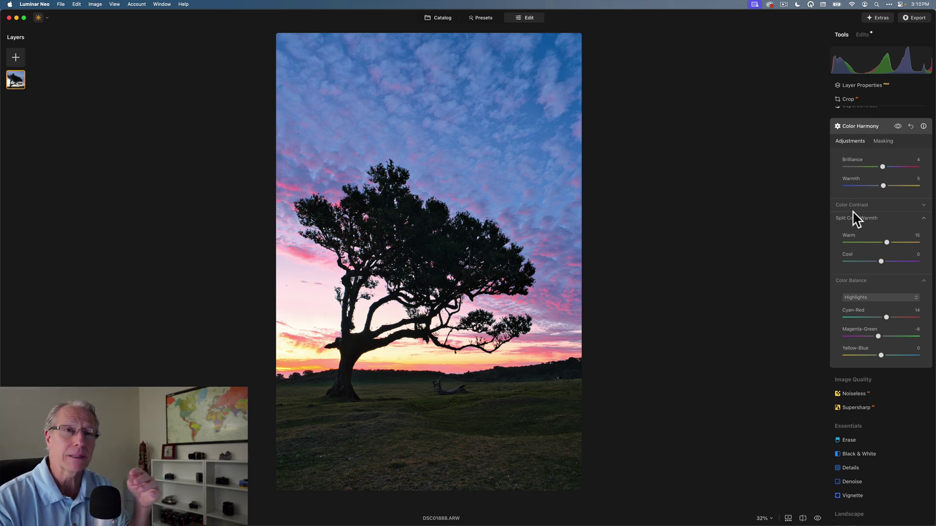
click(870, 126)
scroll(871, 188, up, 5)
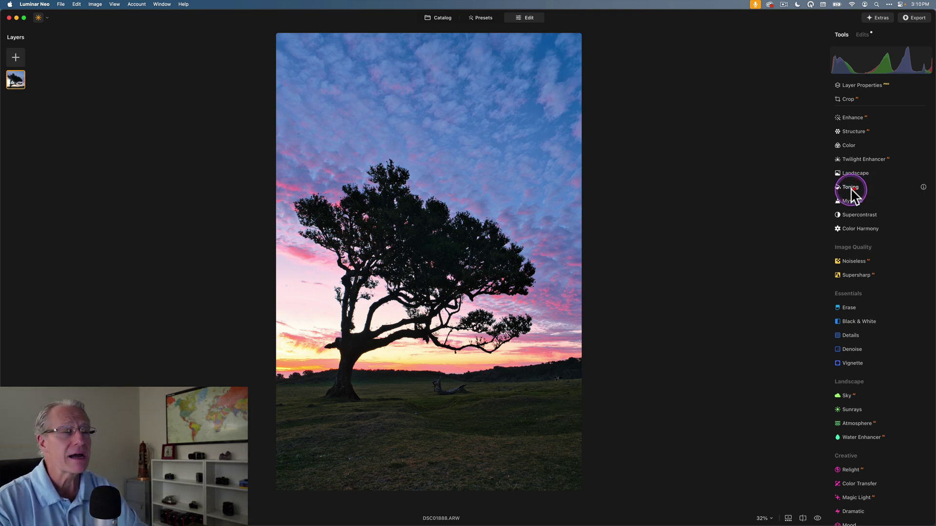
In Toning's Highlights, raise Saturation to 20, keeping Amount 50 and Hue 0
click(850, 189)
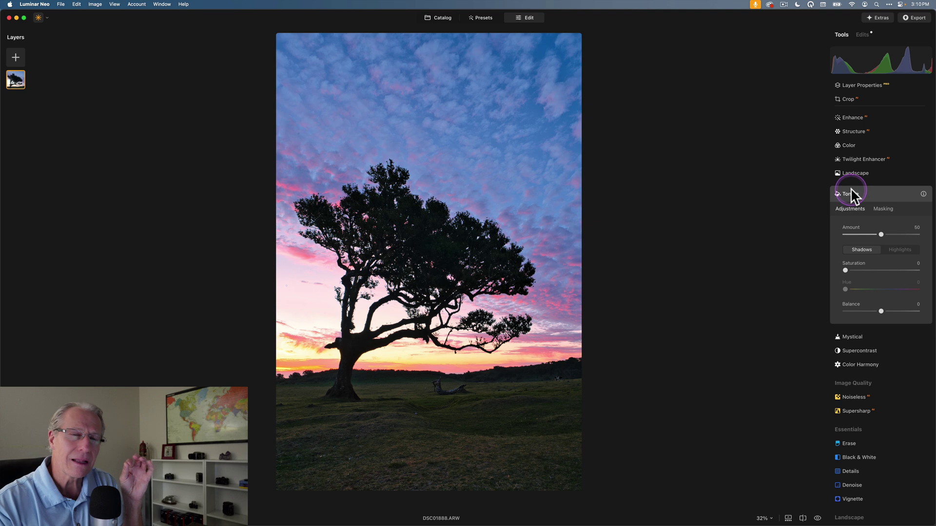
click(892, 251)
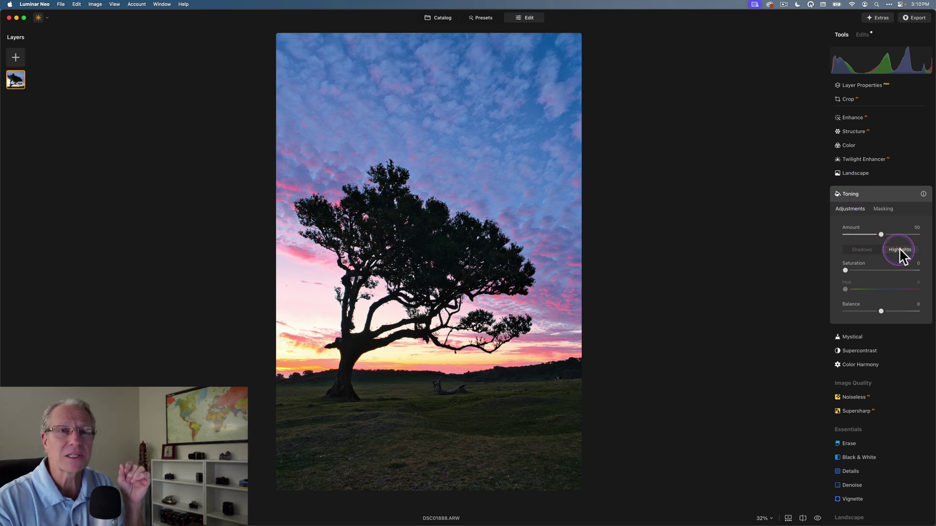
click(900, 248)
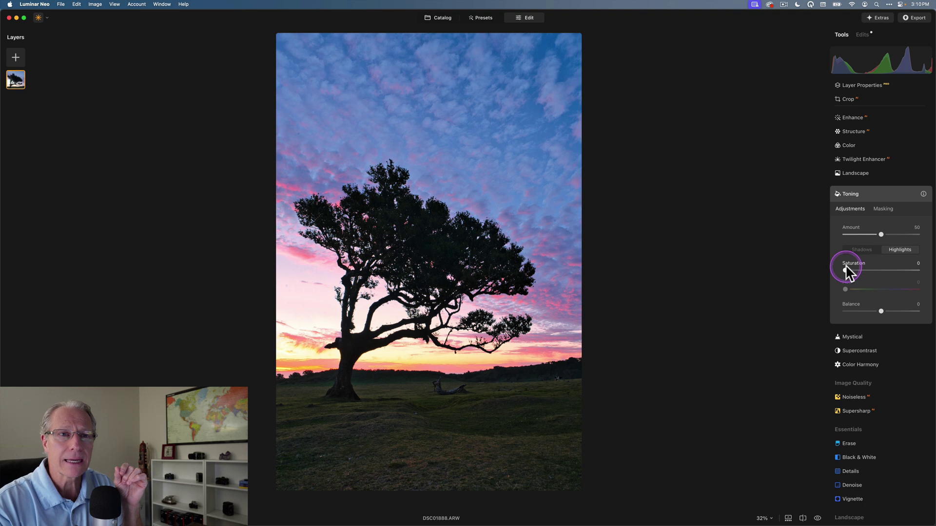
drag(846, 266, 857, 267)
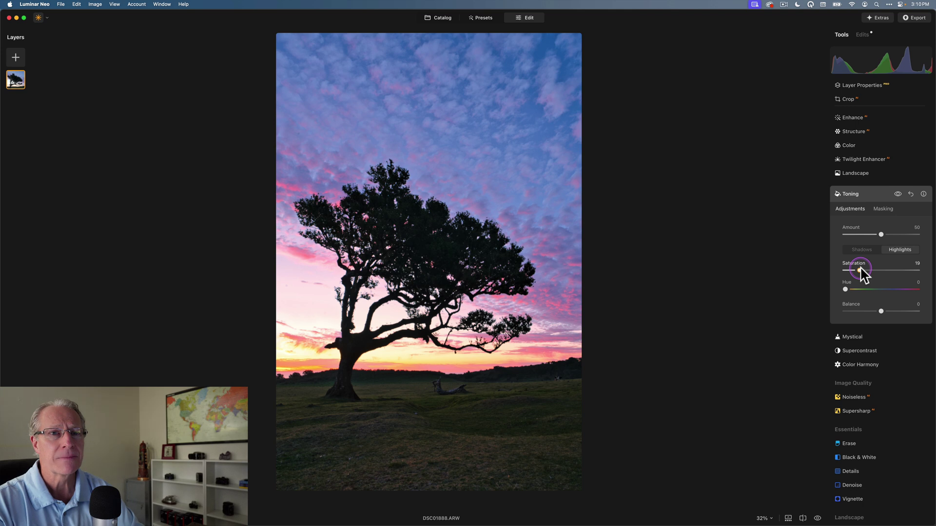
drag(860, 267, 860, 268)
click(852, 291)
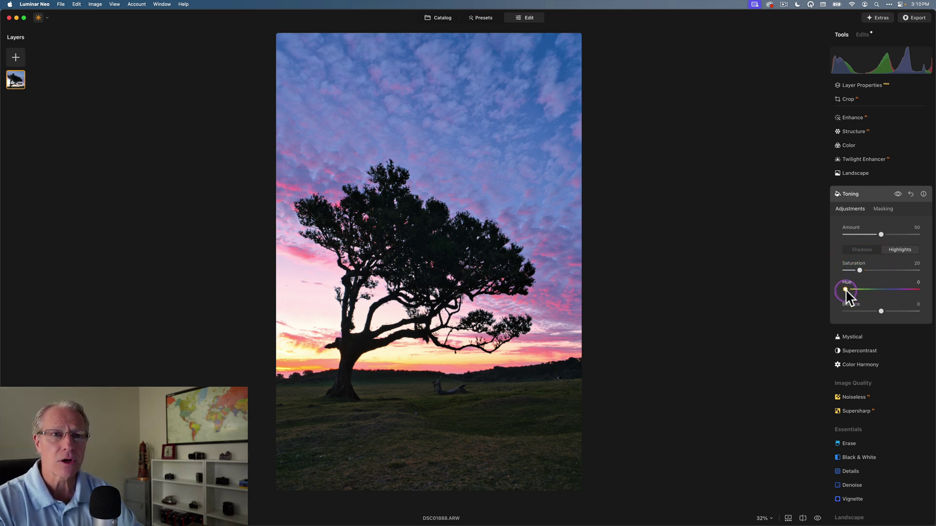
mouse_move(845, 289)
mouse_down()
mouse_move(863, 289)
mouse_move(845, 289)
mouse_up()
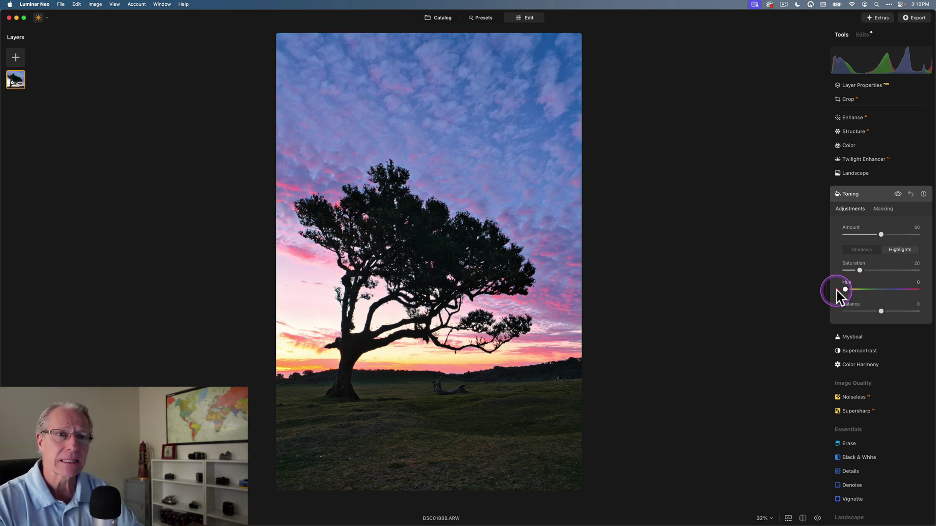
click(899, 250)
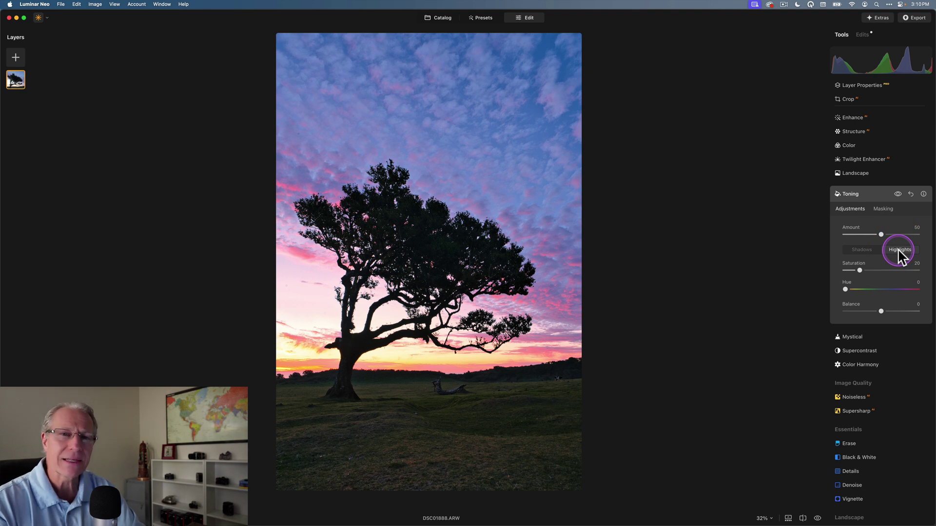
Give the Toning Shadows a blue tint with Hue 230 and Saturation 35
click(868, 249)
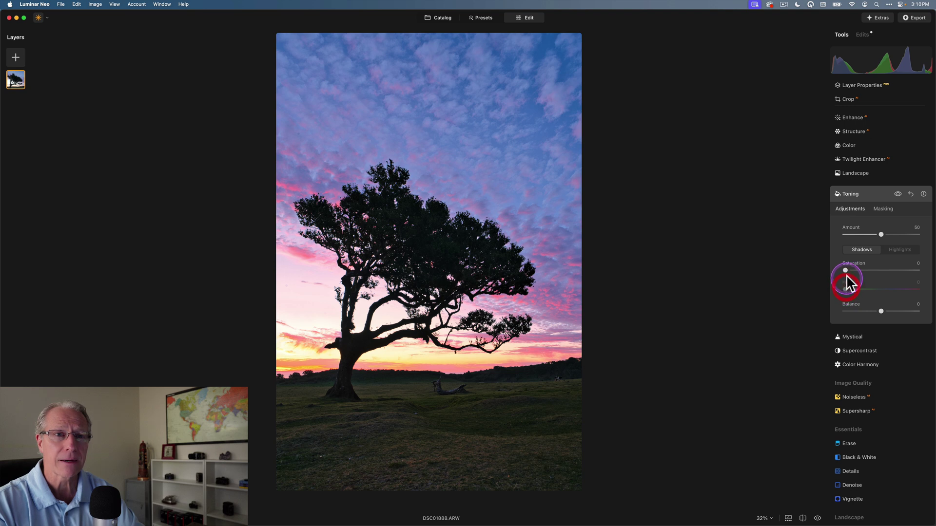
drag(846, 269, 891, 291)
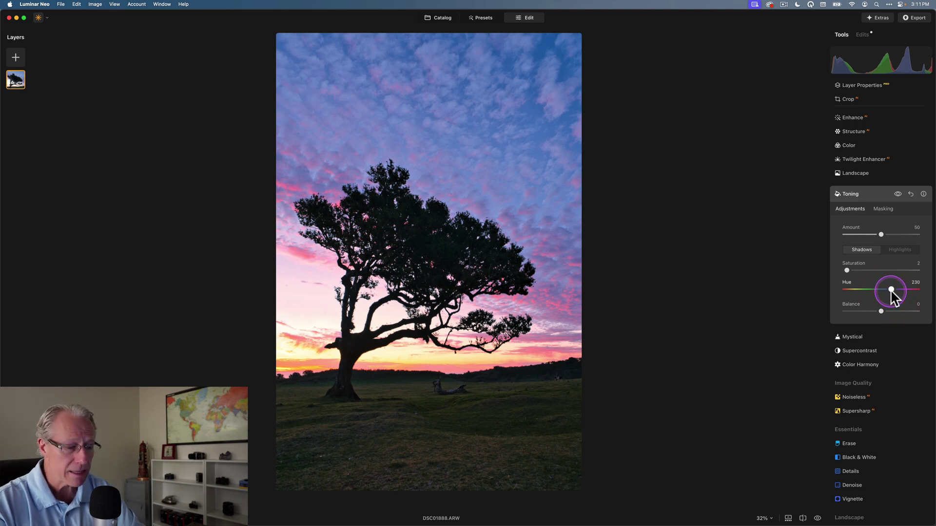
drag(848, 270, 869, 272)
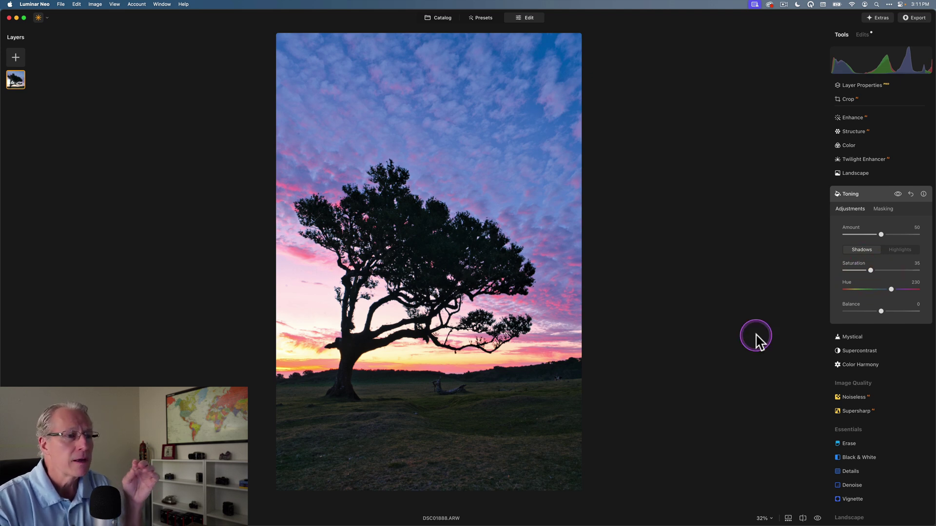
Compare Toning off and on, settling the shadow tint at hue 230 and saturation 35
click(897, 194)
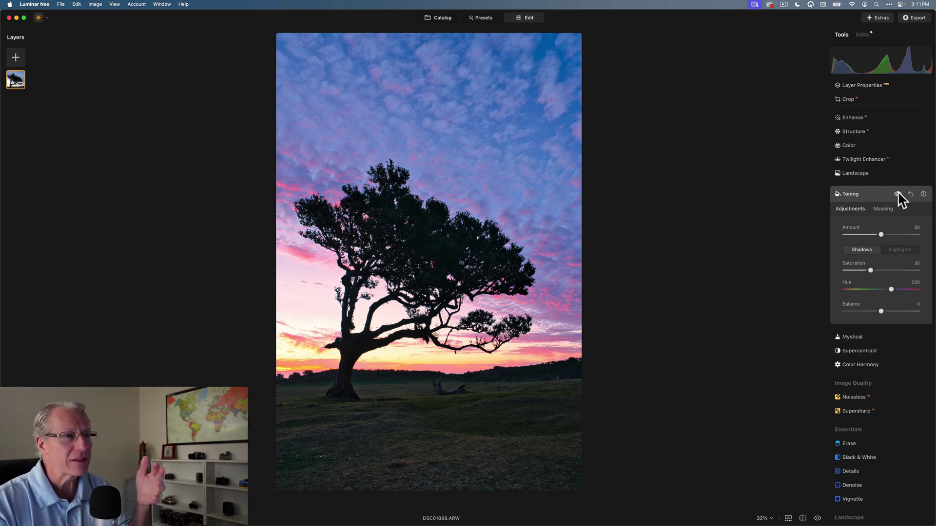
click(892, 205)
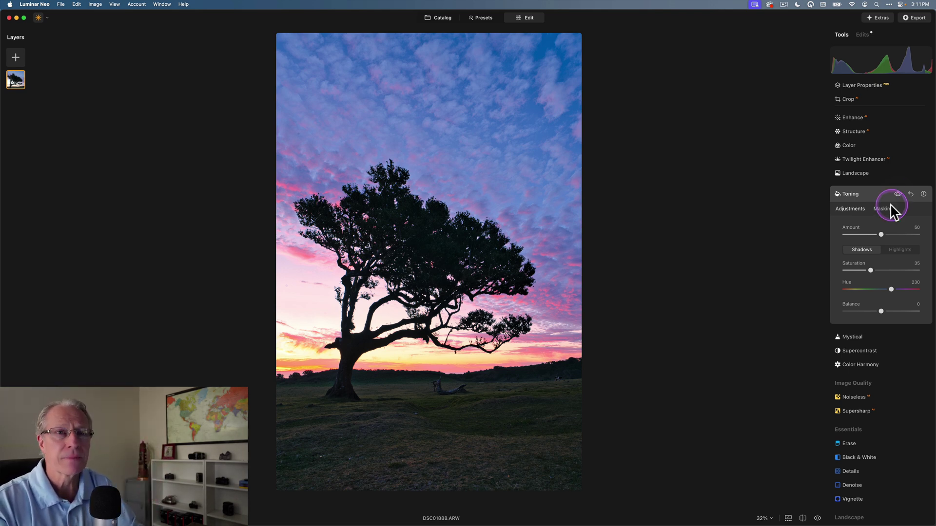
click(851, 210)
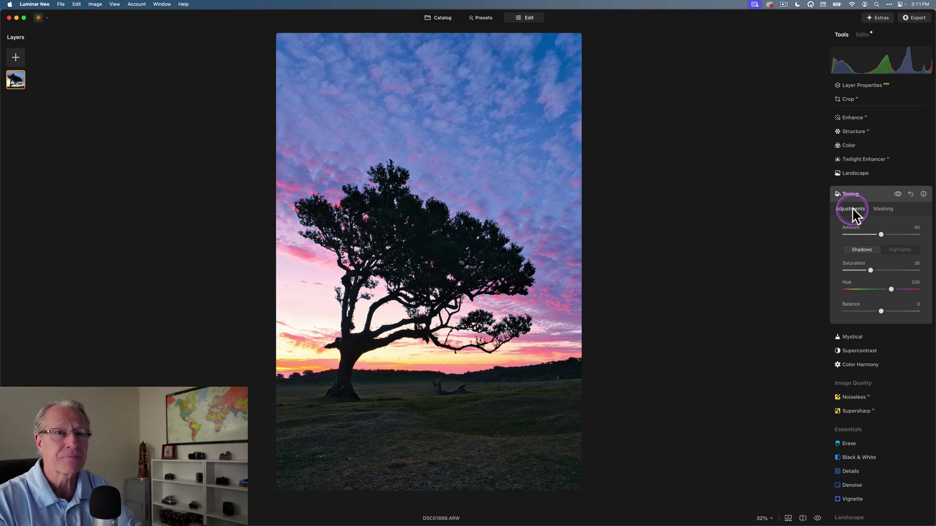
click(882, 212)
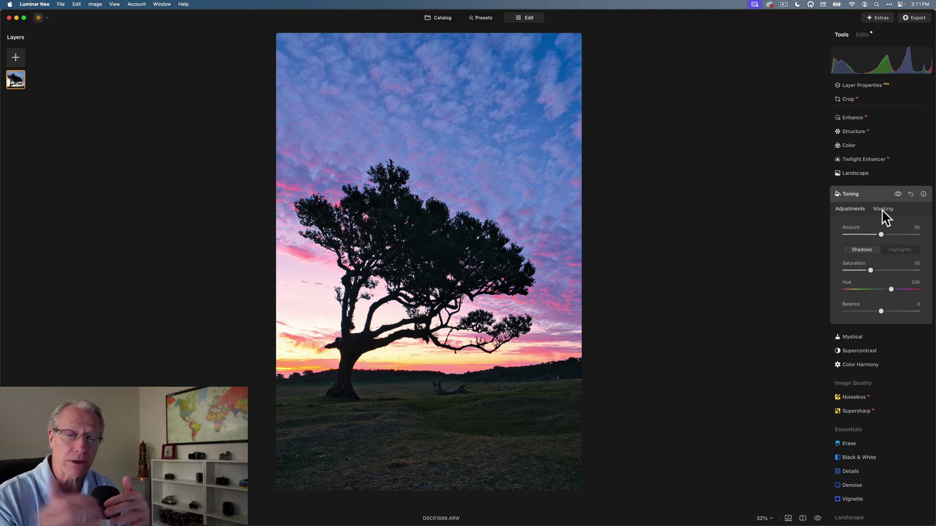
Check the photo with and without Toning again, then collapse the Toning panel
click(900, 198)
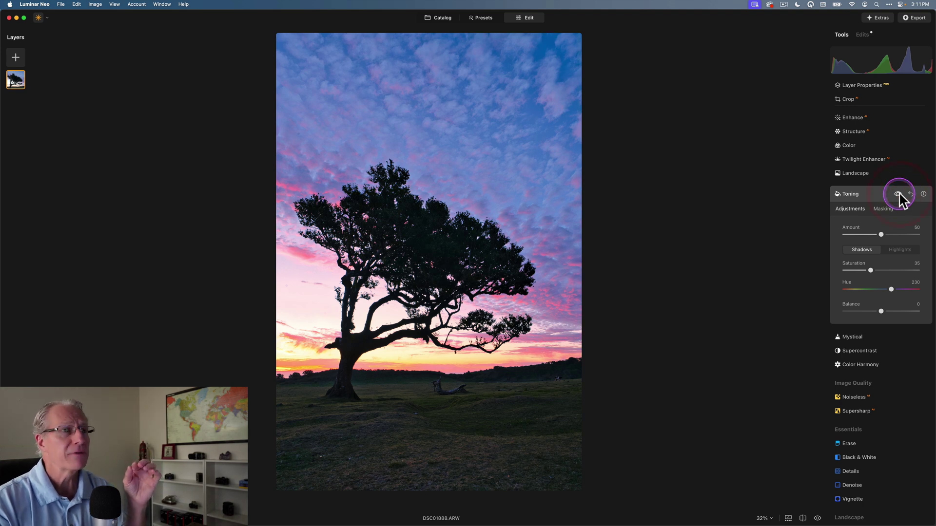
click(900, 197)
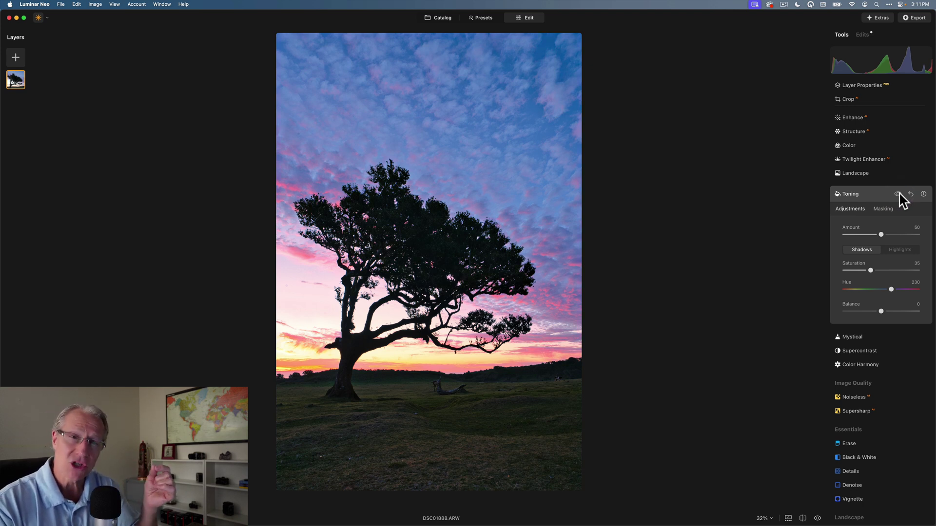
click(899, 195)
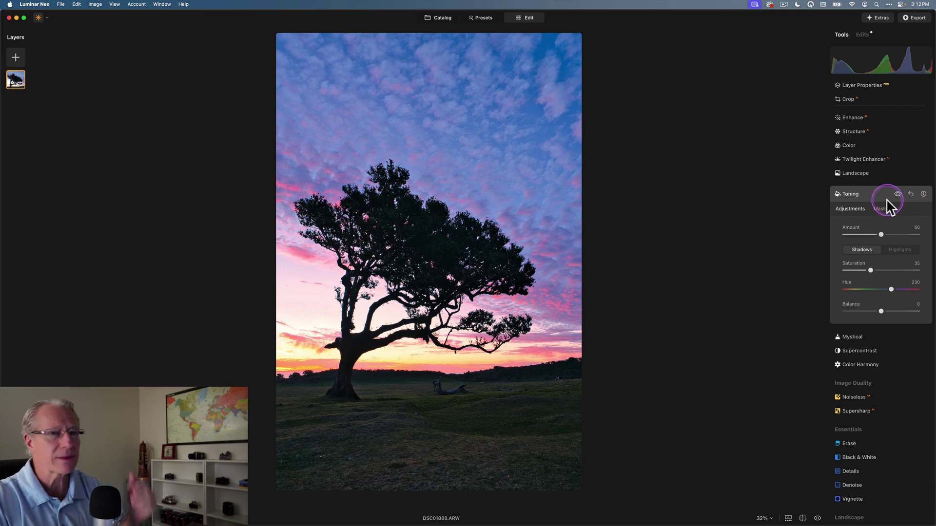
click(878, 195)
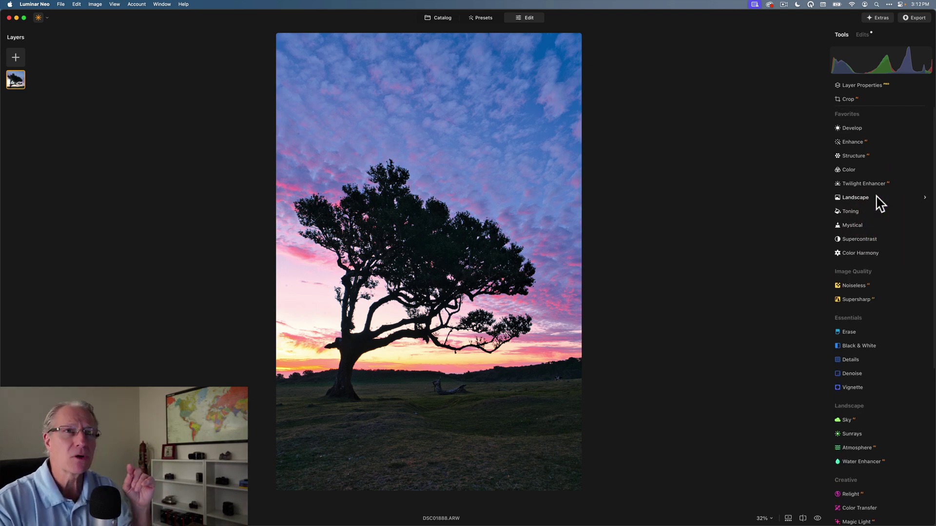
Open Develop's light adjustments and raise Smart Contrast to 20
click(852, 129)
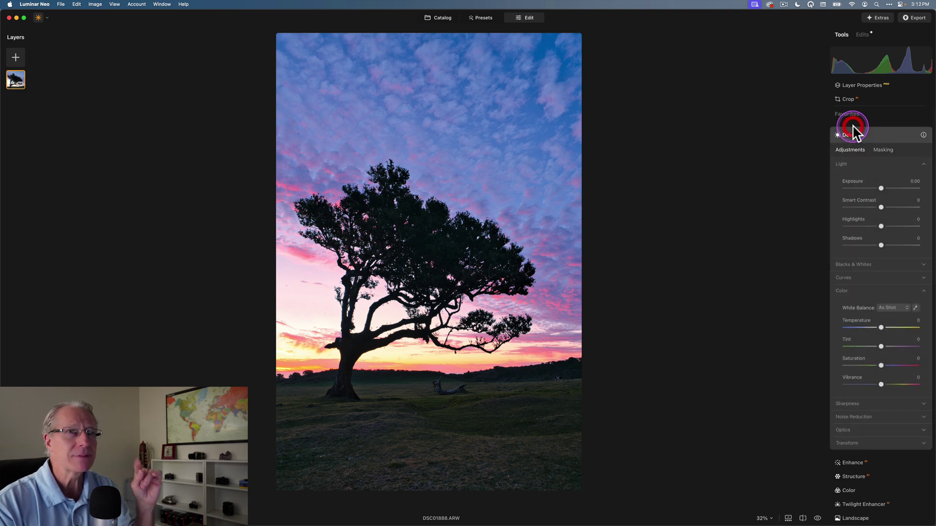
click(865, 205)
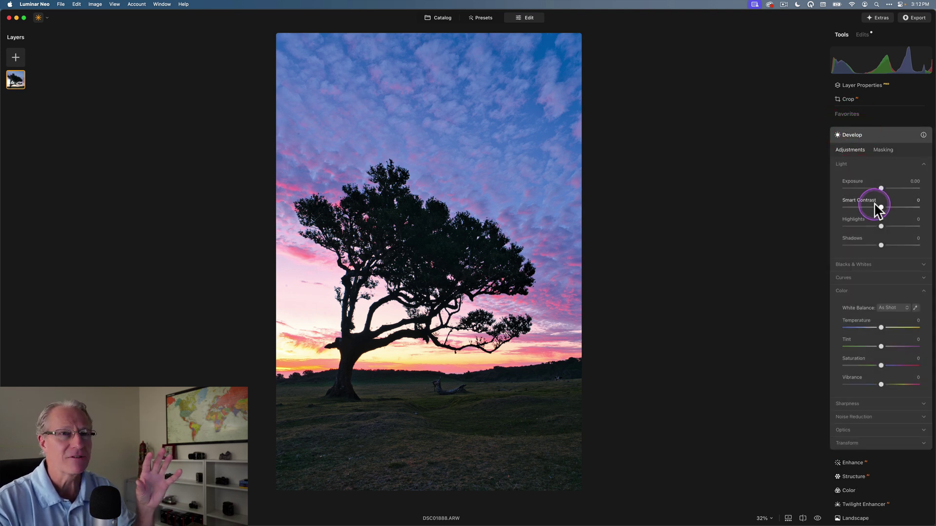
click(854, 219)
click(873, 214)
click(881, 188)
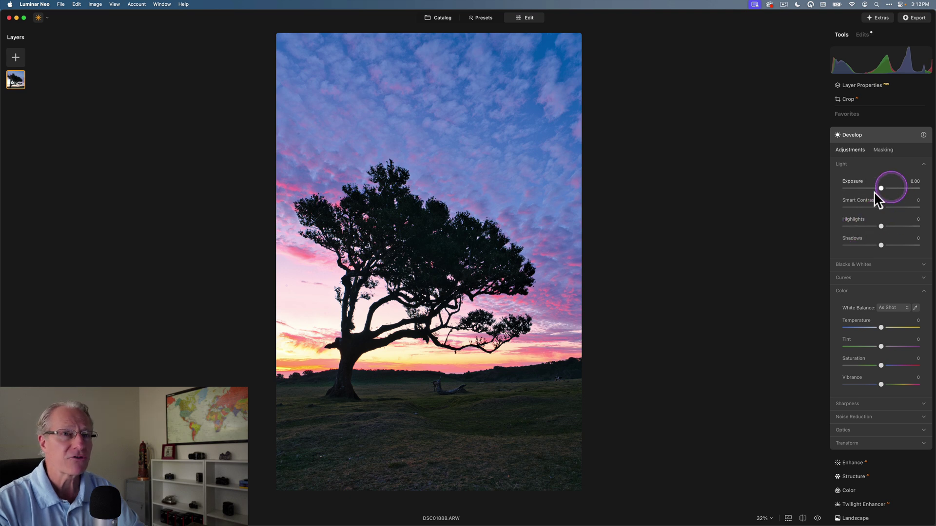
click(876, 232)
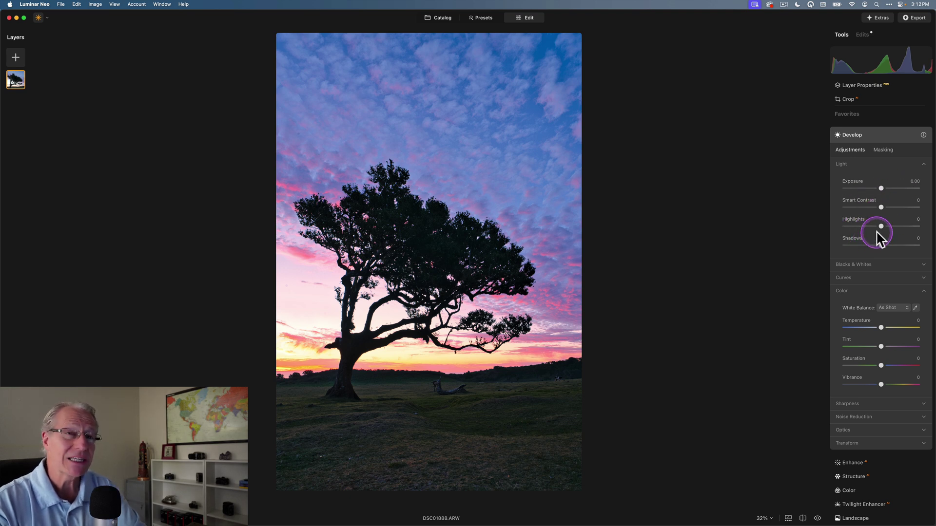
click(881, 208)
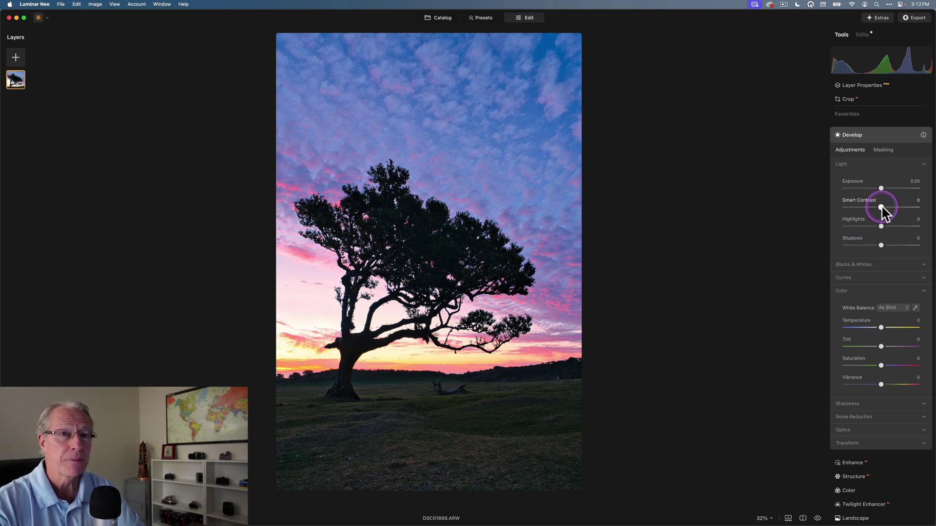
drag(881, 206, 888, 207)
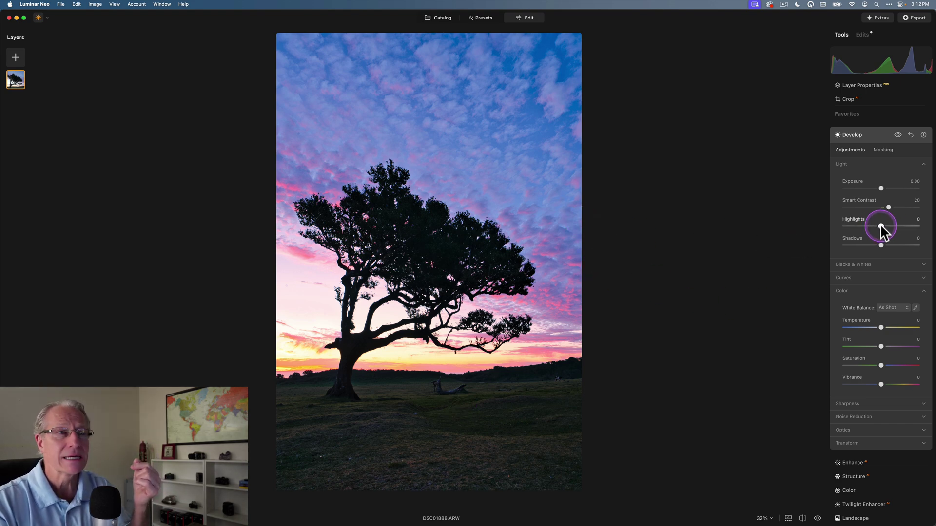
Lower Highlights to -29 and Shadows to -10, comparing Develop on and off
drag(881, 226, 878, 243)
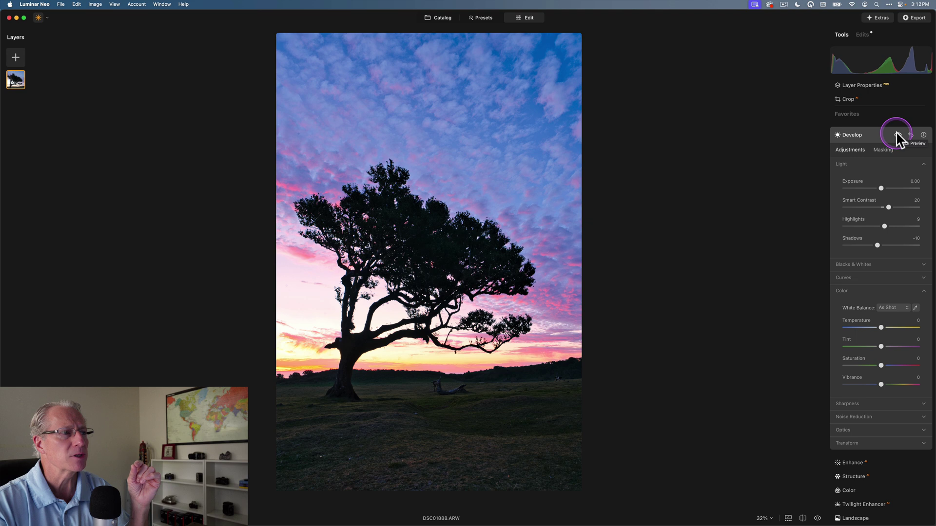
click(897, 136)
click(897, 135)
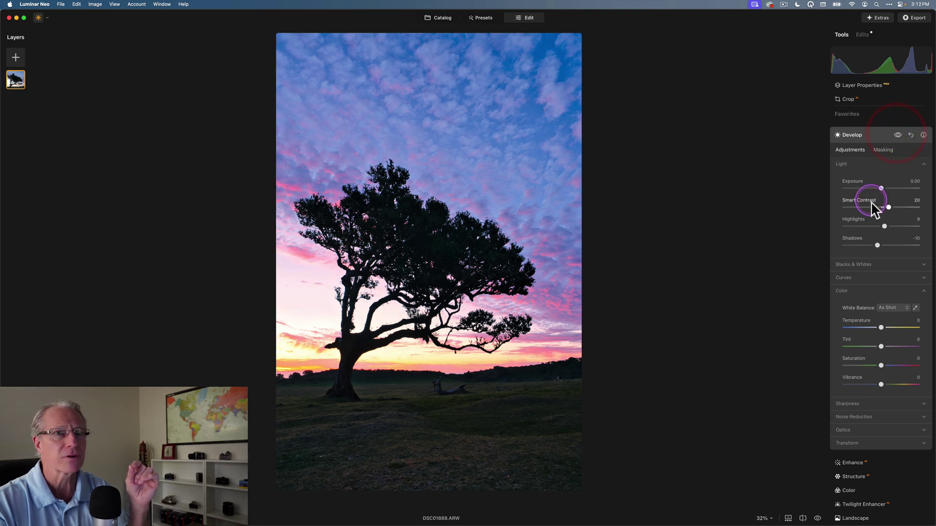
drag(874, 225, 870, 225)
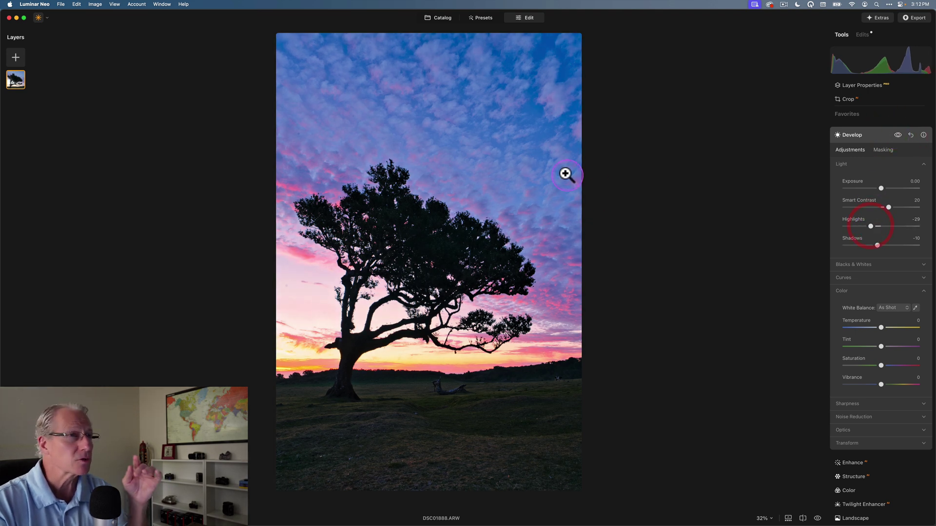
Warm the white balance to Temperature 2 and Tint 8
click(880, 328)
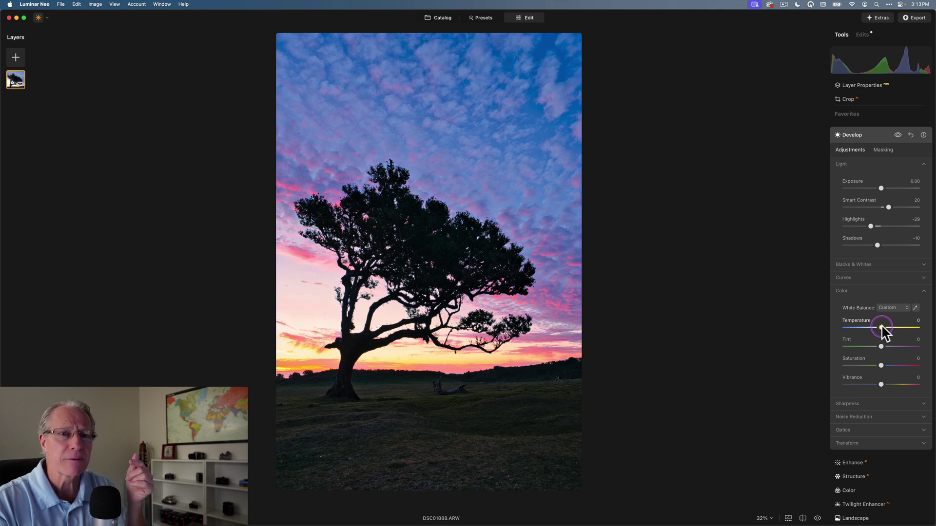
drag(881, 328, 882, 327)
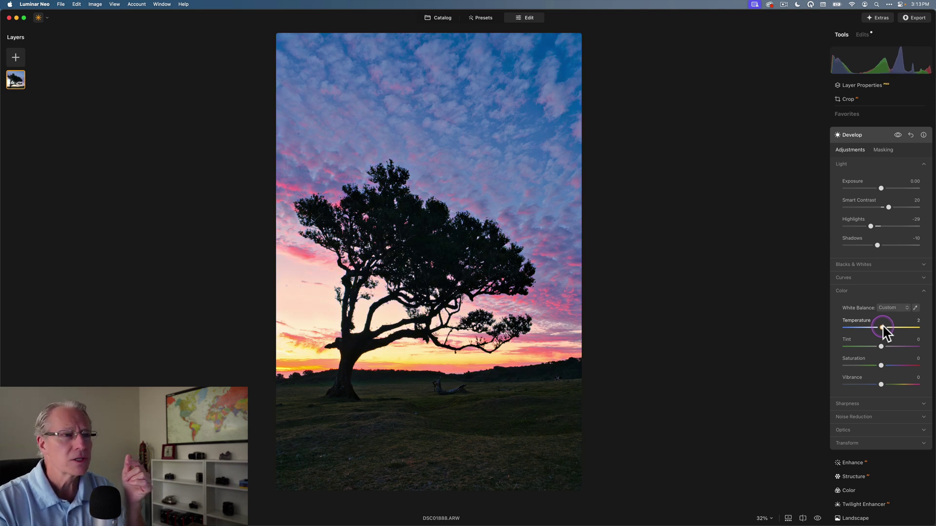
drag(882, 327, 883, 346)
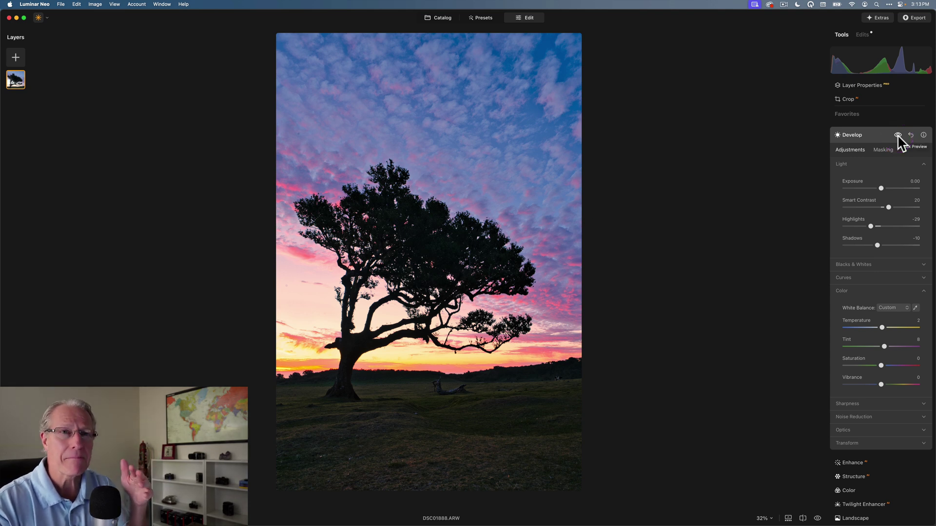
Compare the photo with Develop off and on, then collapse Develop to the Tools list
click(897, 134)
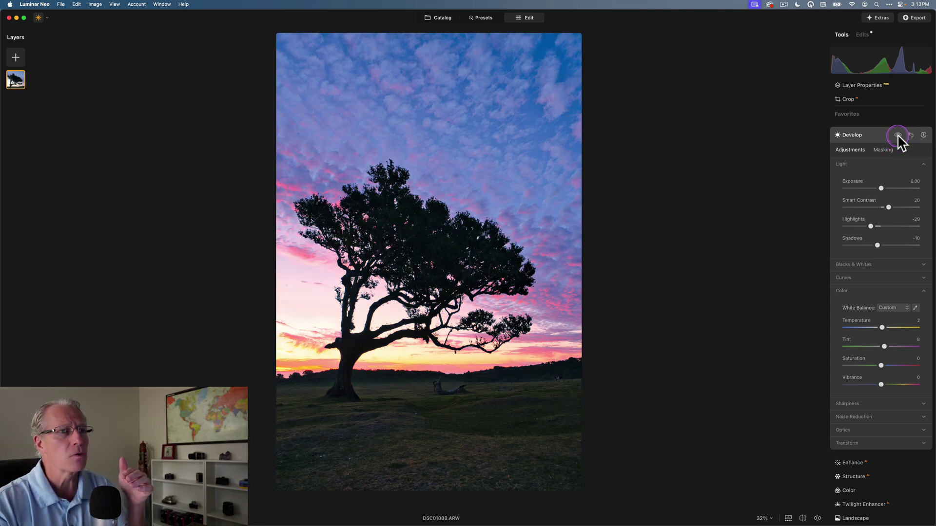
click(897, 134)
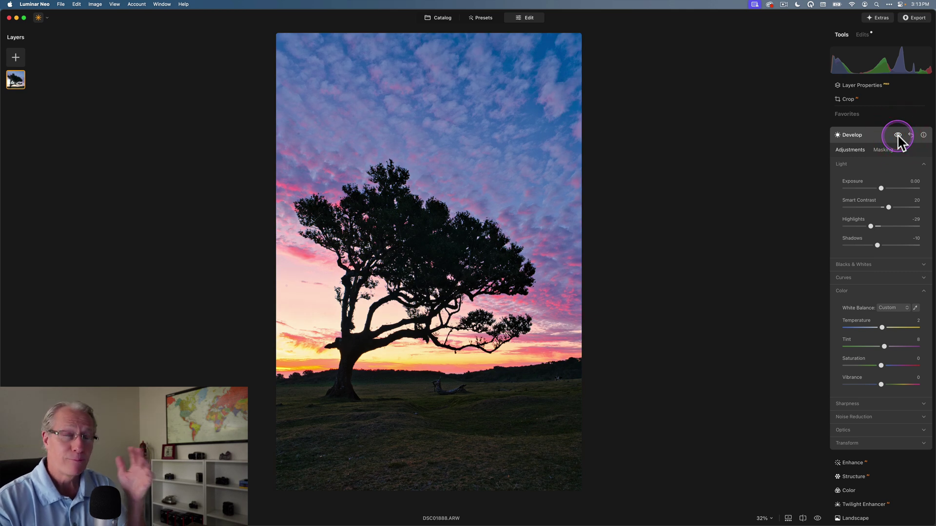
click(878, 213)
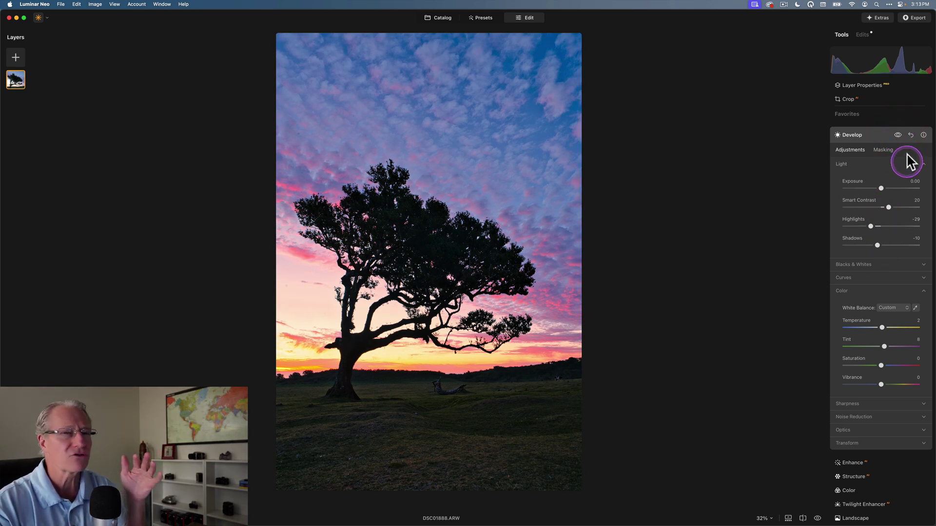
click(898, 135)
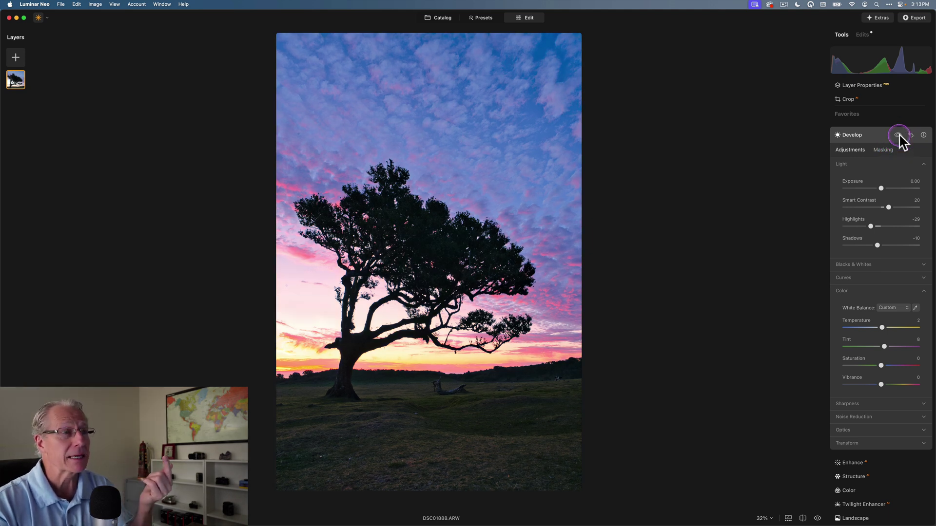
click(898, 135)
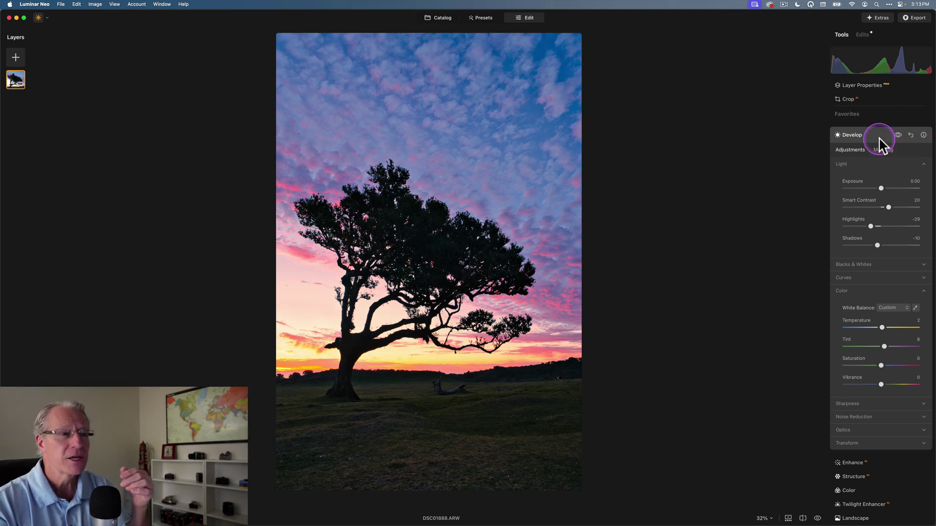
click(880, 140)
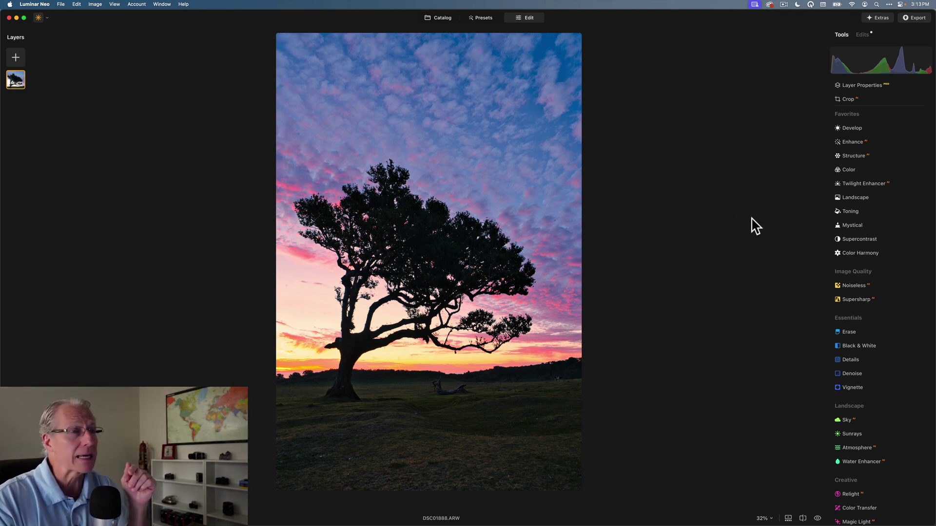
key(backslash)
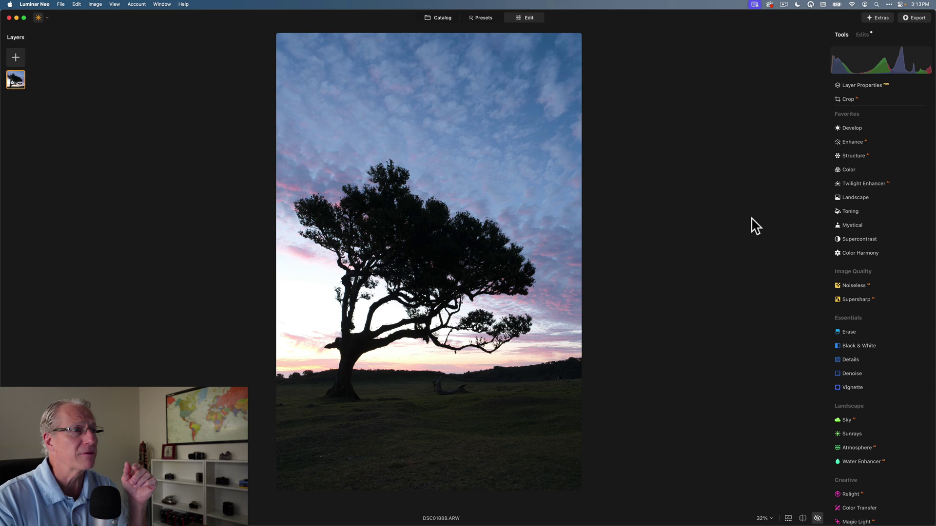
key(backslash)
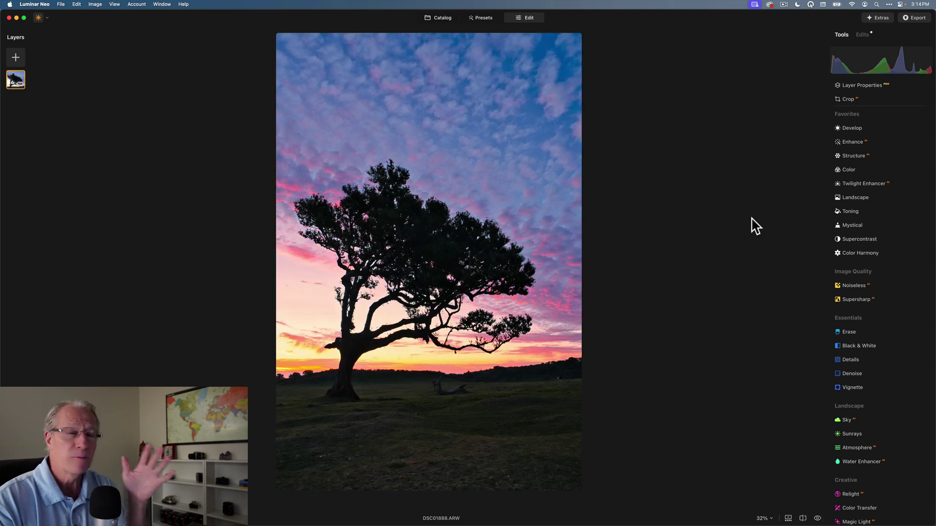
key(backslash)
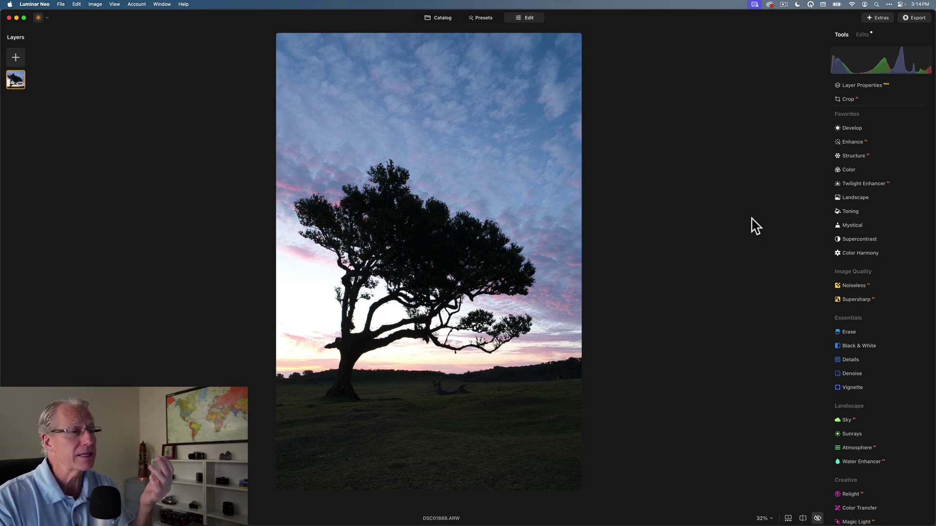
key(backslash)
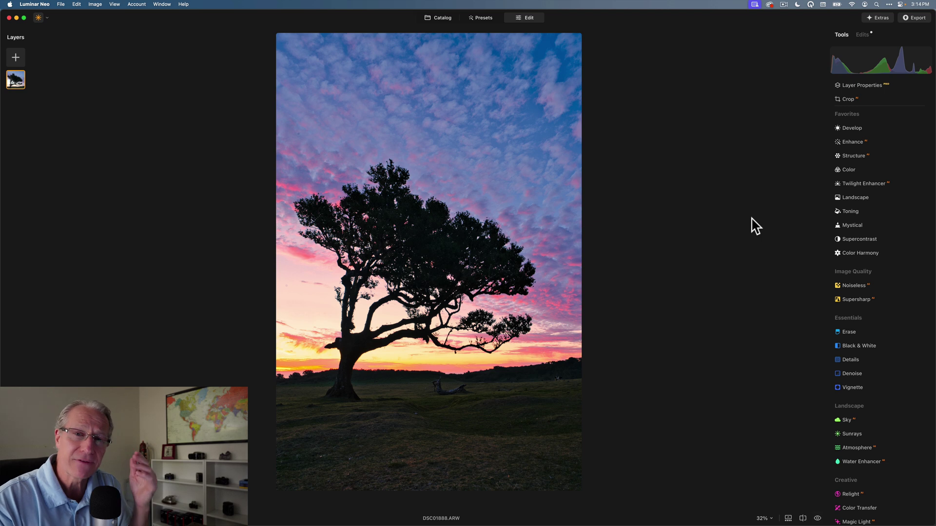